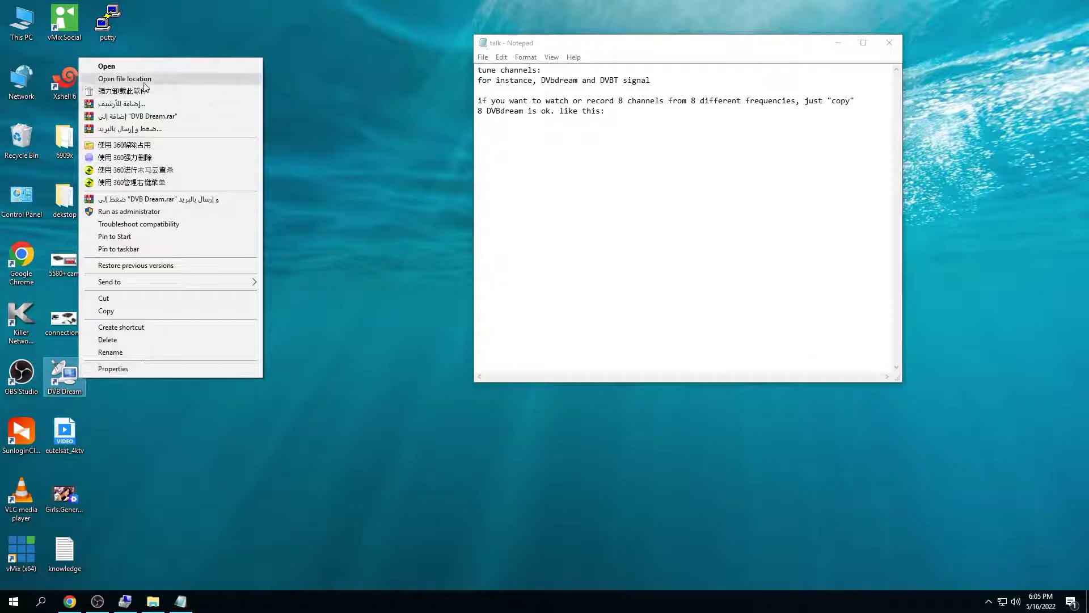
- Open the DVB Dream program's location, duplicate the dvbdream2957 folder on drive C and name the copy dvbdream2957-1
left_click(145, 80)
left_click(141, 37)
key("ctrl+c")
key("ctrl+v")
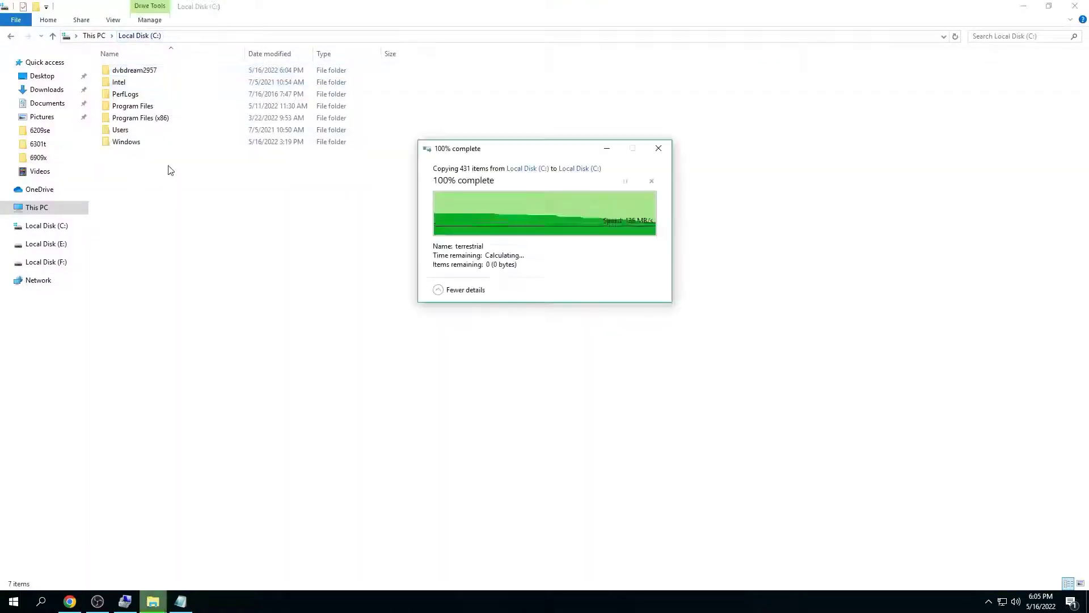
right_click(145, 154)
left_click(196, 461)
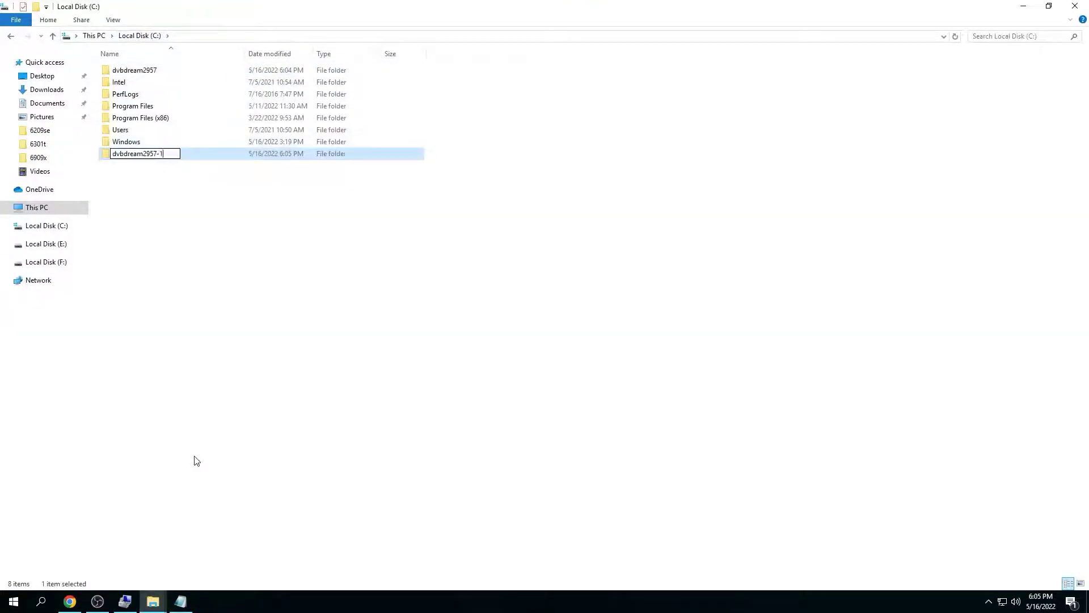
key("Return")
- Rename the dvbdream application in dvbdream2957-1 to dvbdream-1 and create a desktop shortcut to it
scroll(140, 219, "down", 15)
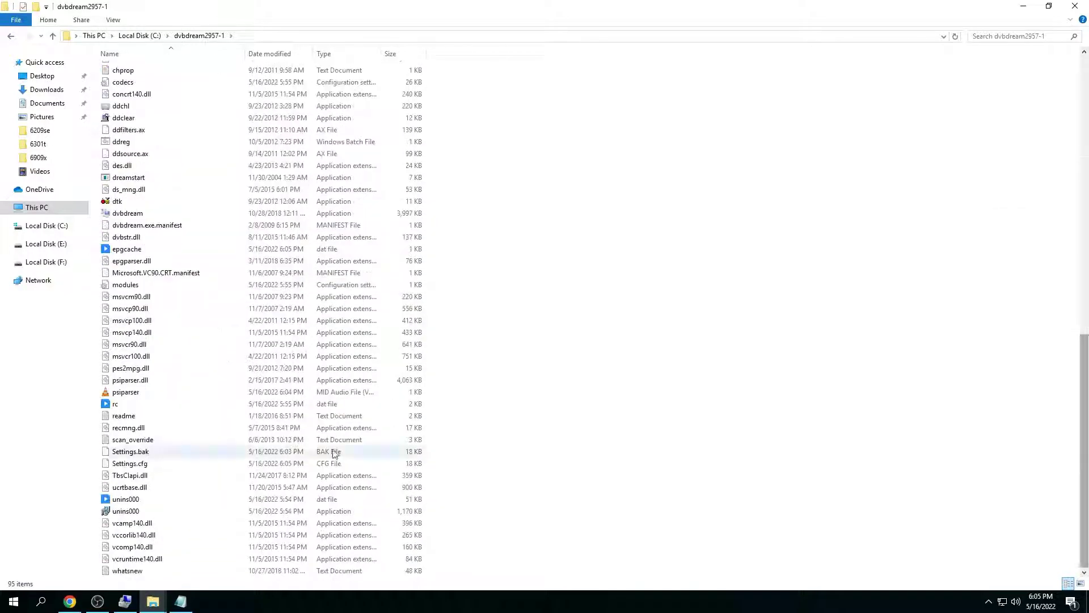
right_click(141, 218)
left_click(198, 494)
type("-1")
key("Return")
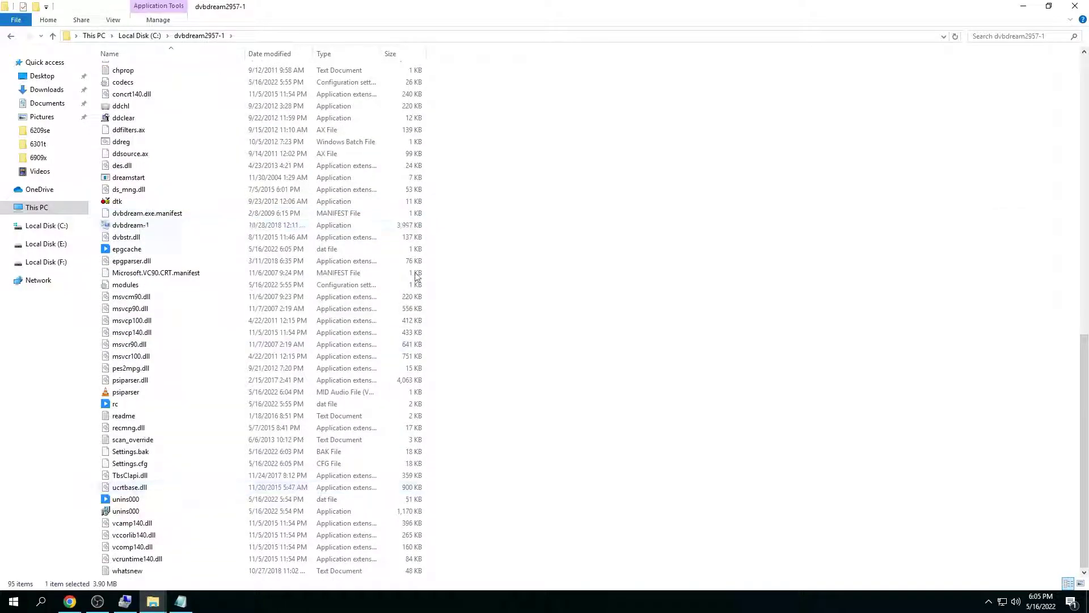
right_click(175, 226)
mouse_move(295, 420)
left_click(417, 446)
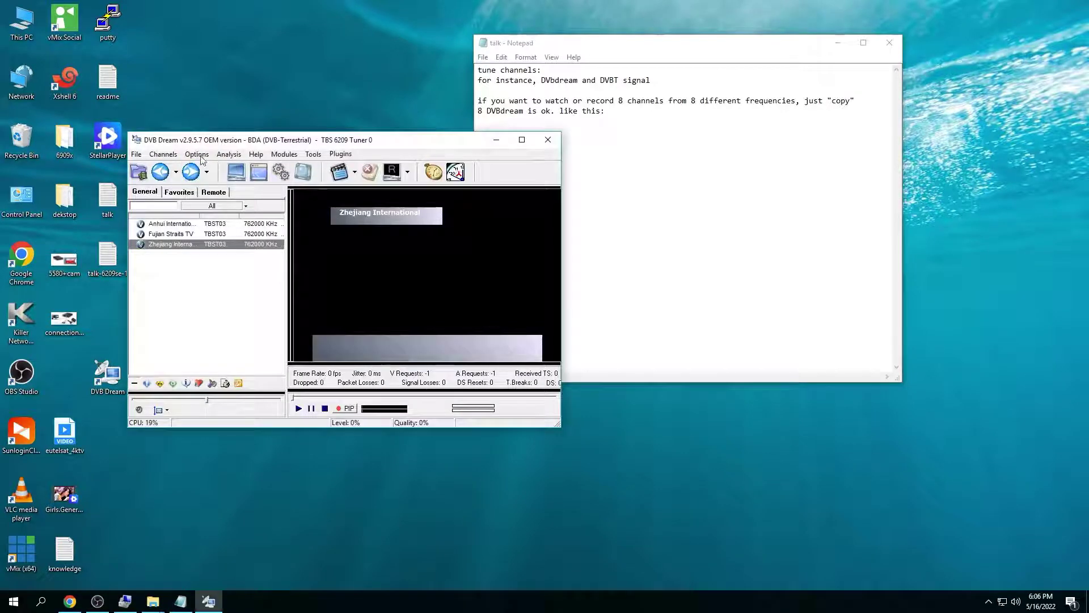
- Start TBS 6209 Tuner 1 as the device and play Fujian Straits TV in a slightly smaller window, finally closing the program
left_click(651, 267)
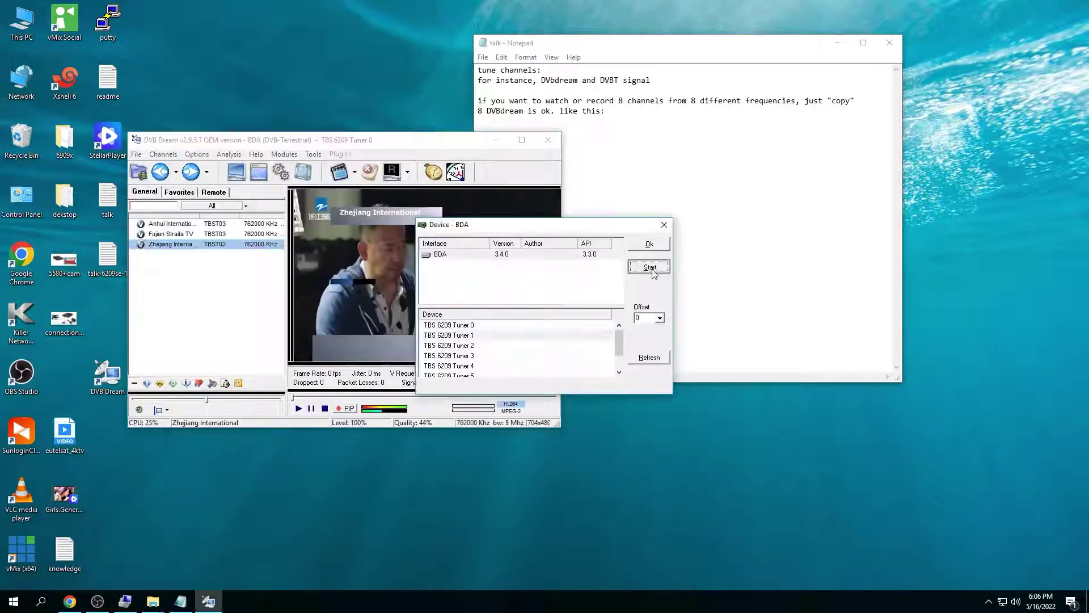
left_click(664, 225)
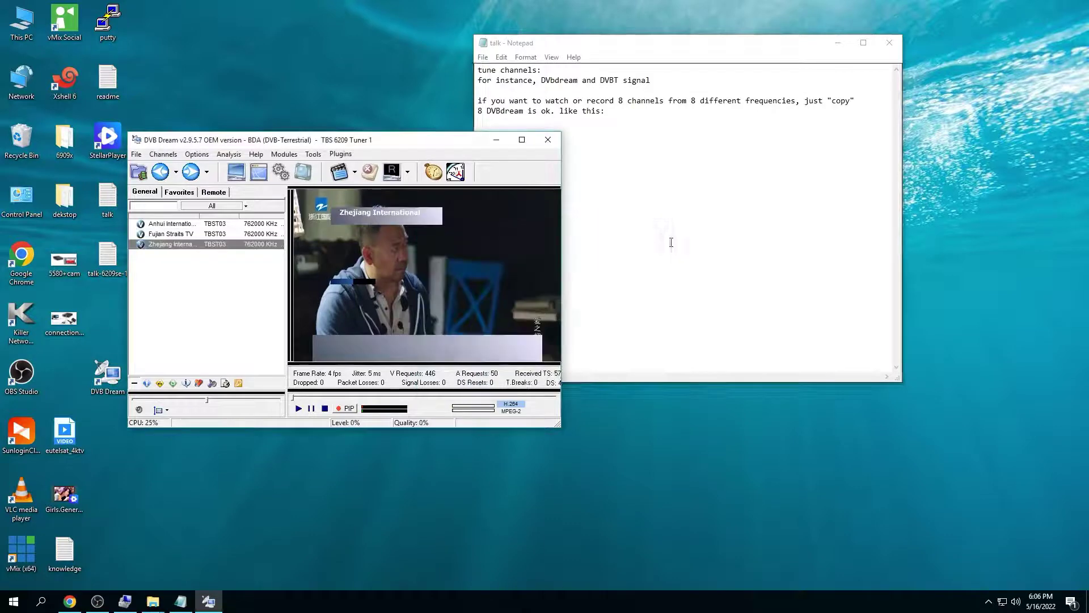
left_click(200, 234)
left_click_drag(129, 133, 173, 151)
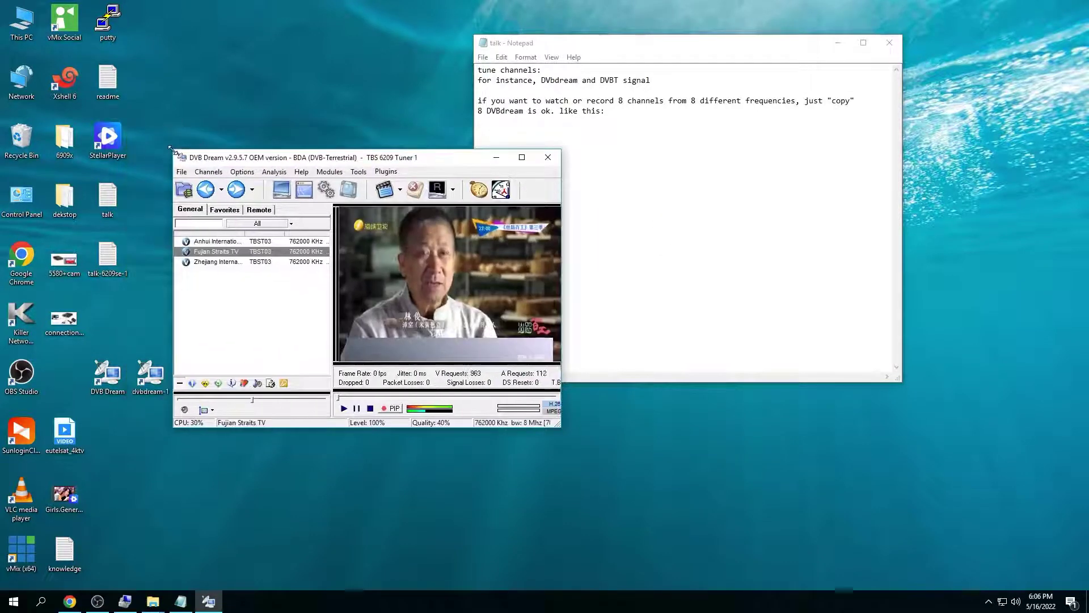
left_click(548, 140)
- Paste another copy of the dvbdream2957 folder on drive C and name it dvbdream2957-2
left_click(153, 602)
left_click(214, 556)
left_click(140, 35)
right_click(155, 218)
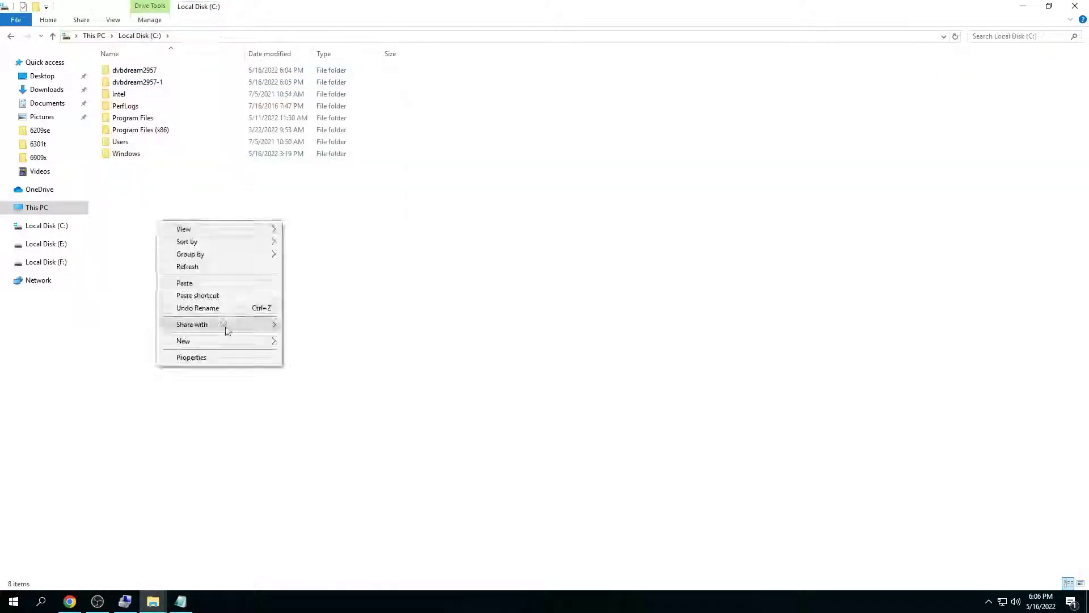
left_click(187, 282)
right_click(172, 165)
left_click(204, 498)
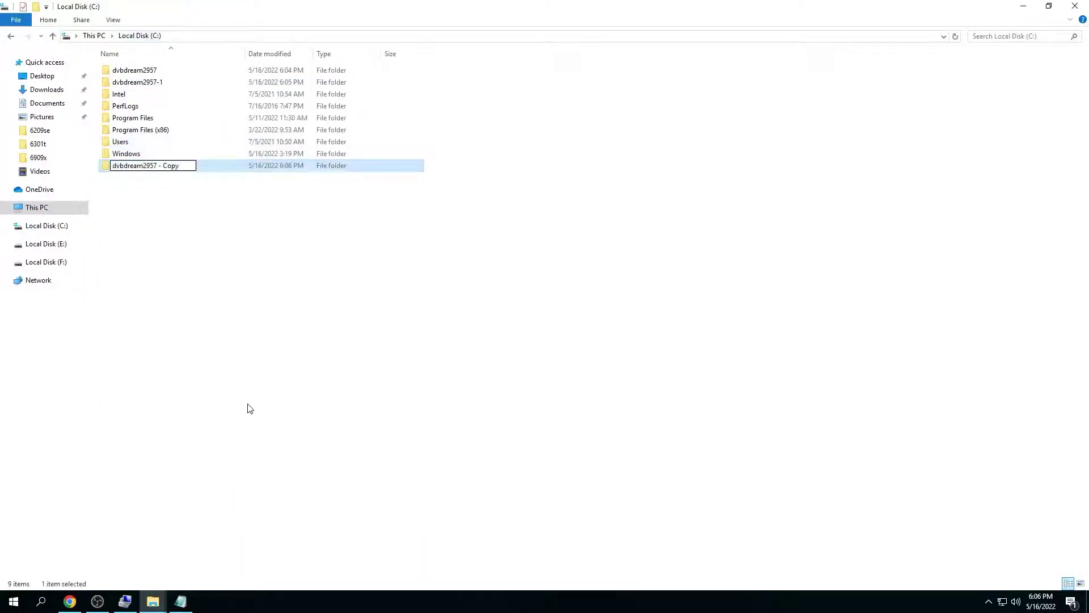
type("dvbdream2957-2")
key("Return")
- Rename the dvbdream application in dvbdream2957-2 to dvbdream-2 and create a desktop shortcut to it
double_click(192, 165)
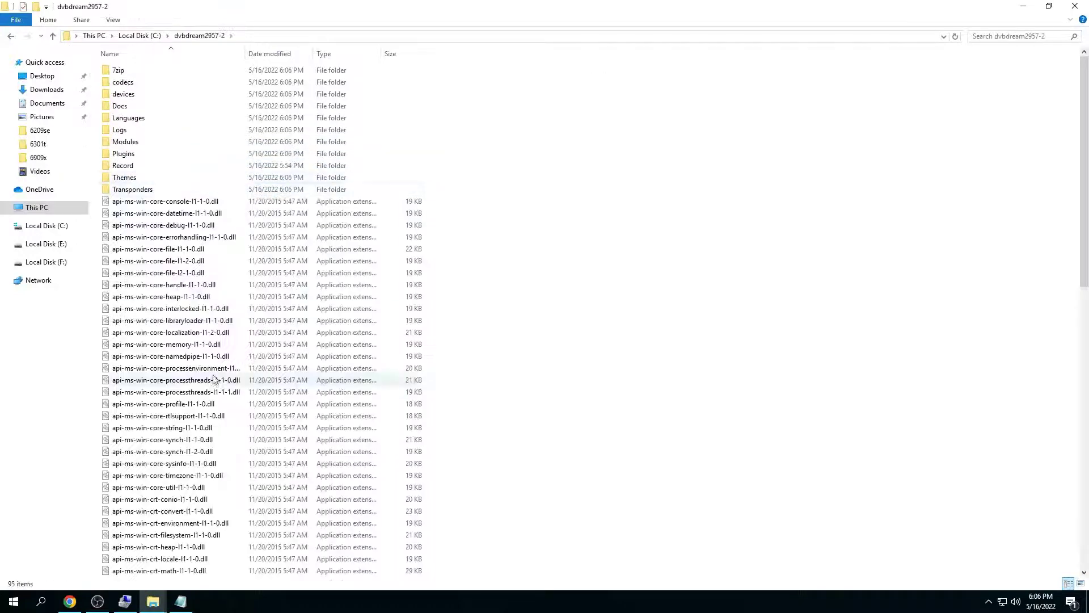
scroll(1069, 546, "down", 15)
right_click(150, 213)
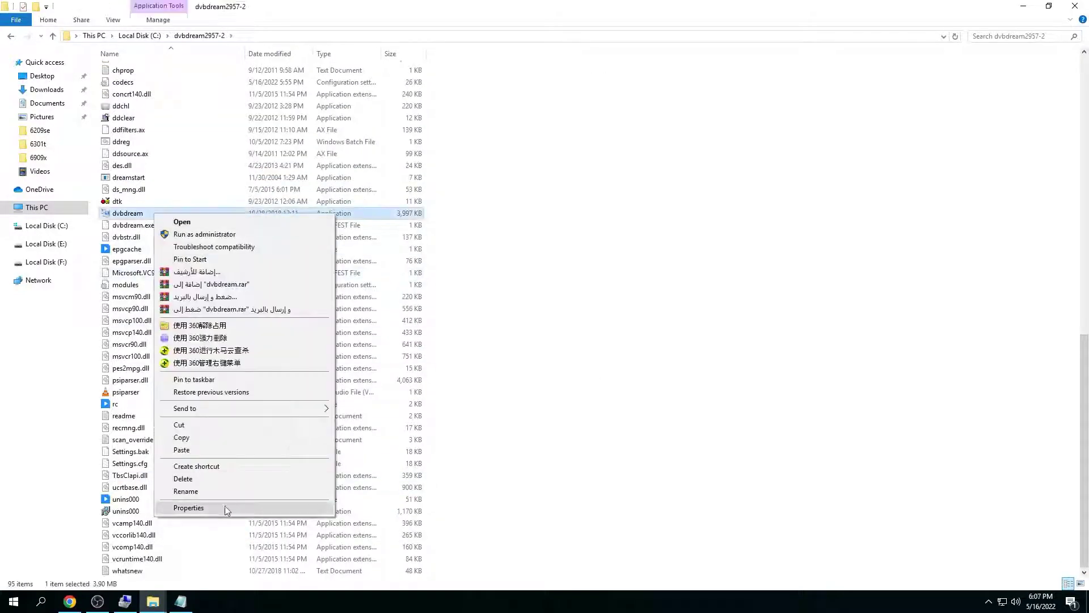
left_click(220, 495)
key("End")
type("-2")
key("Return")
right_click(161, 225)
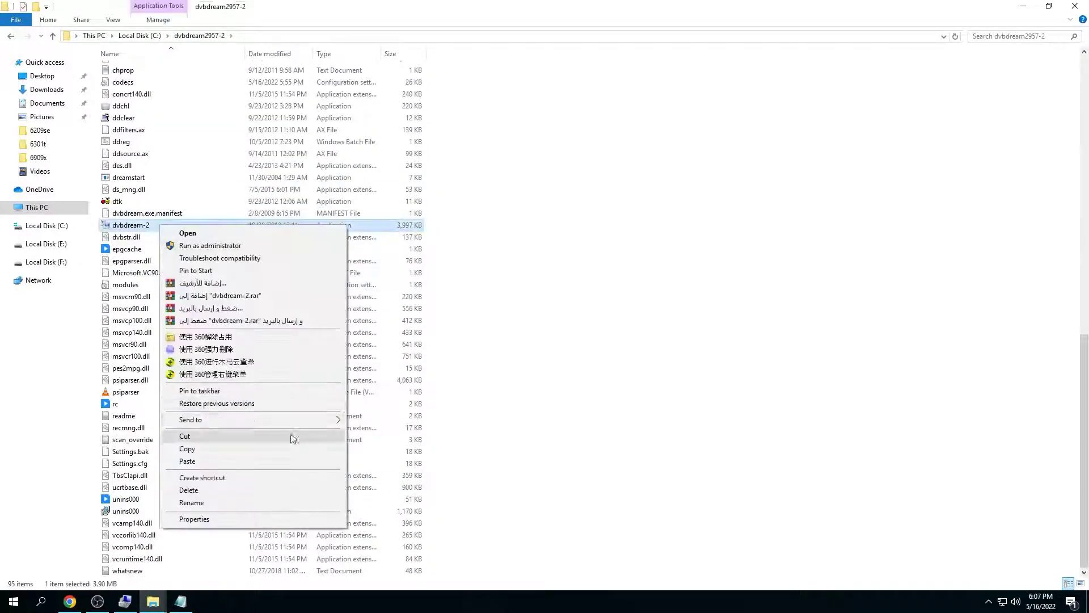
mouse_move(244, 418)
left_click(406, 454)
- Return to drive C, paste a third copy of the dvbdream2957 folder and name it dvbdream2957-3
key("alt+Up")
left_click(197, 214)
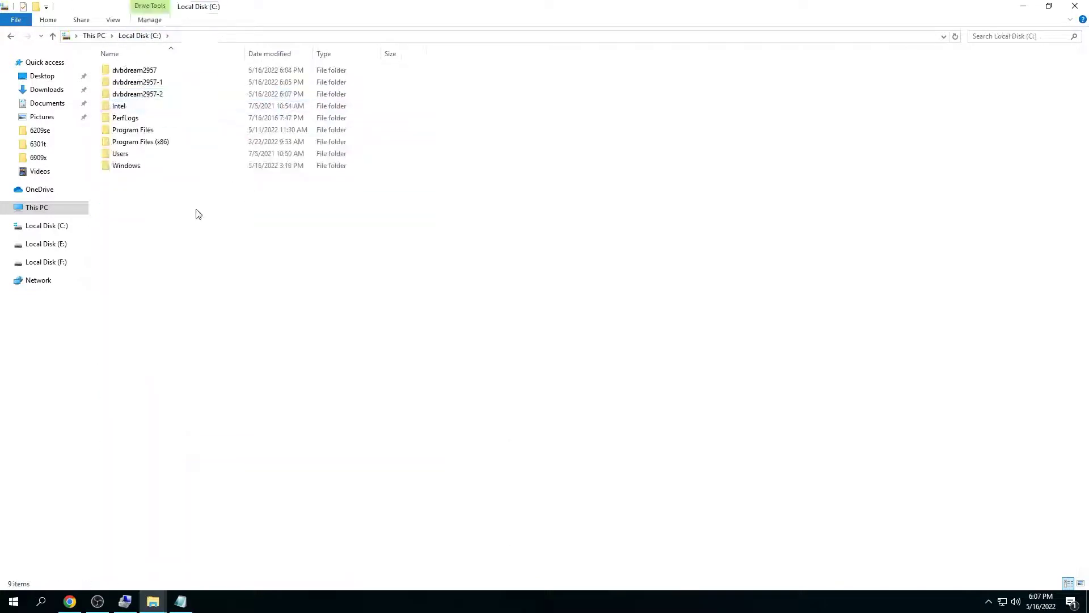
right_click(166, 213)
left_click(212, 278)
right_click(155, 176)
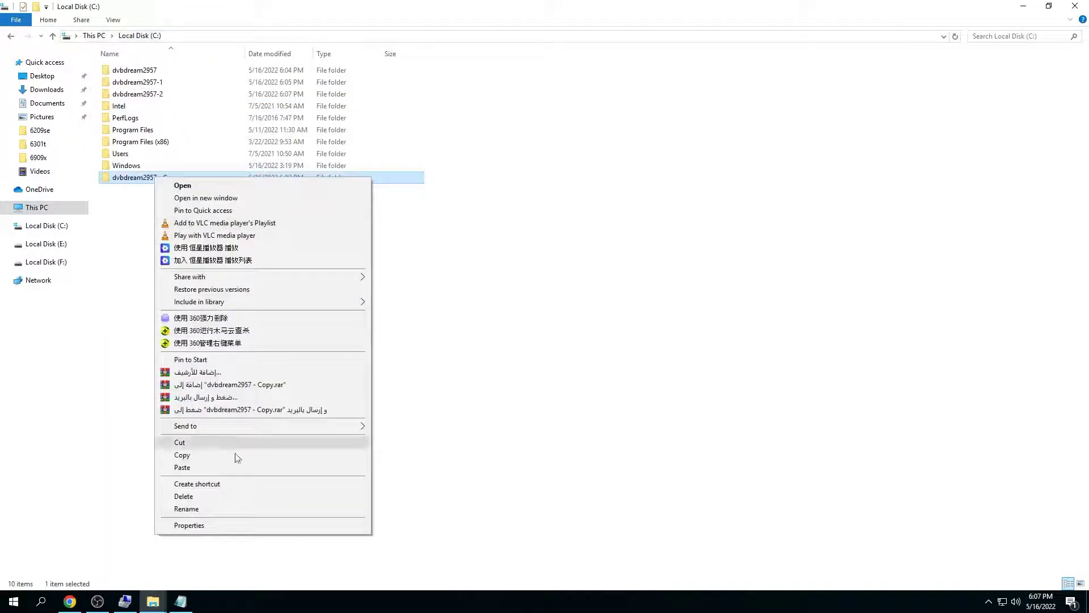
left_click(210, 510)
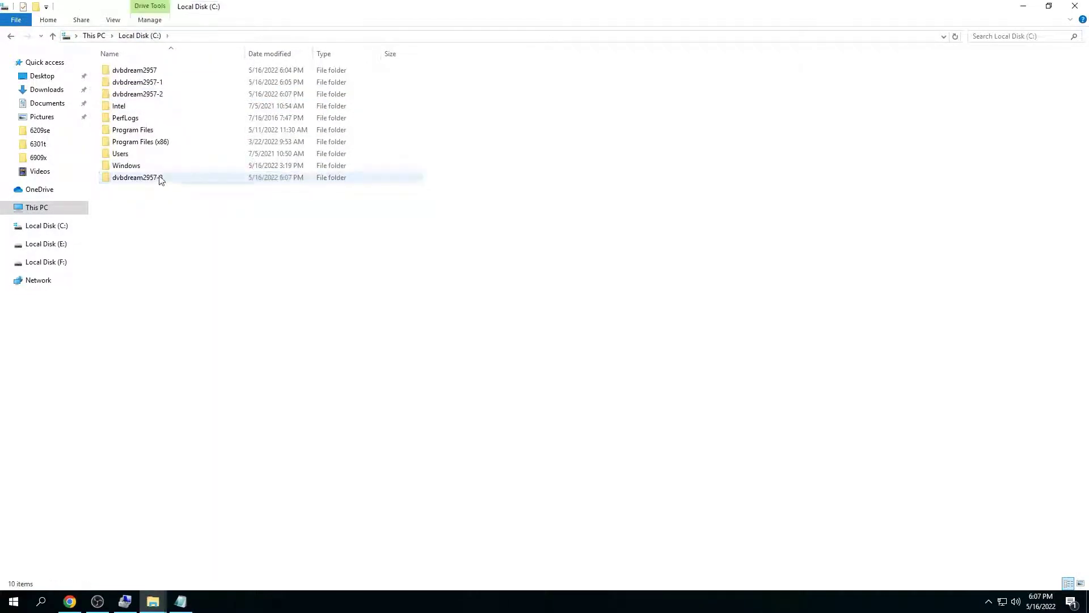
type("dvbdream2957-3")
key("Return")
- Rename the dvbdream application in dvbdream2957-3 to dvbdream-3 and create a desktop shortcut to it
key("Return")
scroll(176, 494, "down", 15)
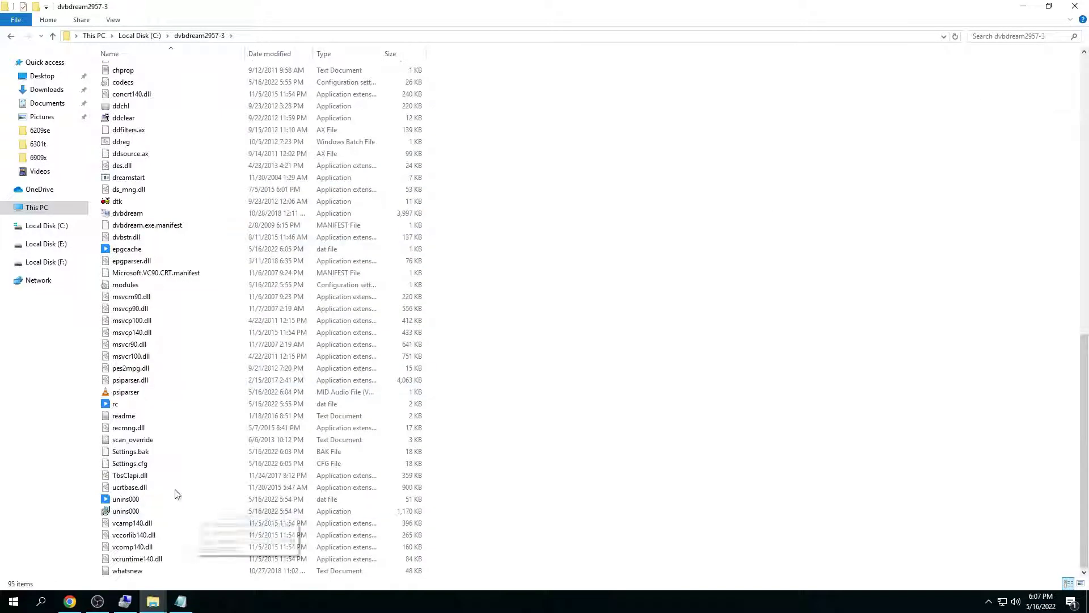
right_click(138, 218)
left_click(190, 494)
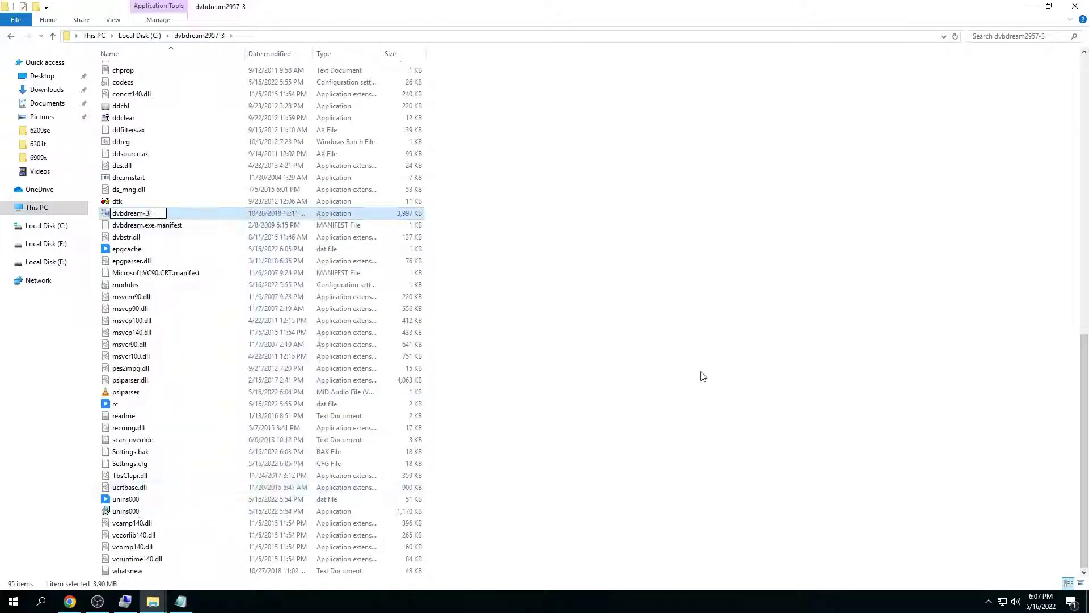
key("Return")
right_click(146, 227)
left_click(272, 424)
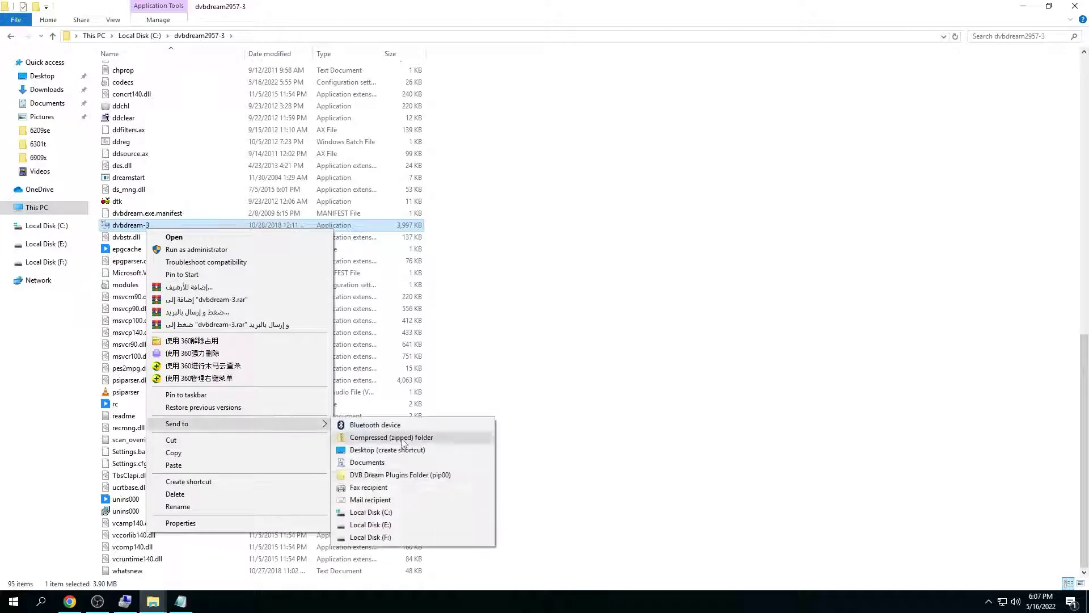
left_click(375, 453)
left_click(1023, 6)
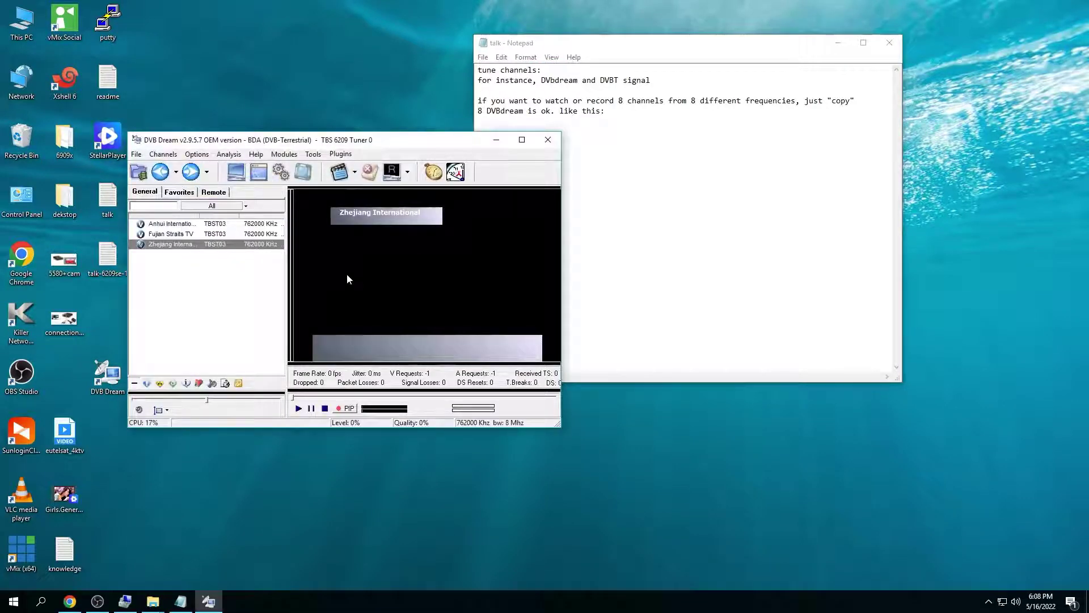
- Set the second copy's device to TBS 6209 Tuner 2 and play Zhejiang International before closing the program
left_click(479, 346)
left_click(658, 243)
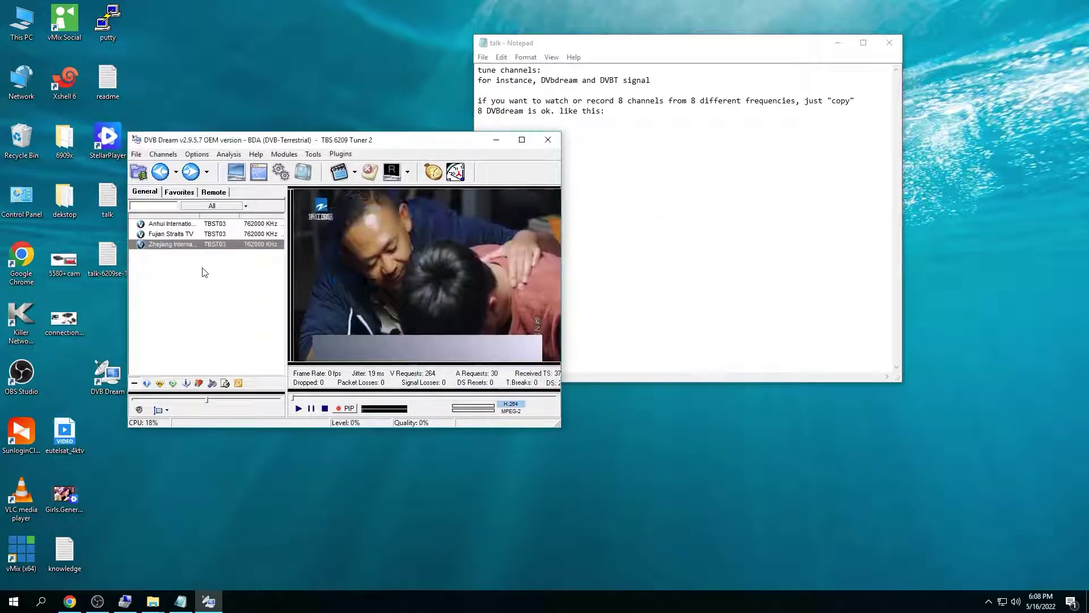
double_click(207, 239)
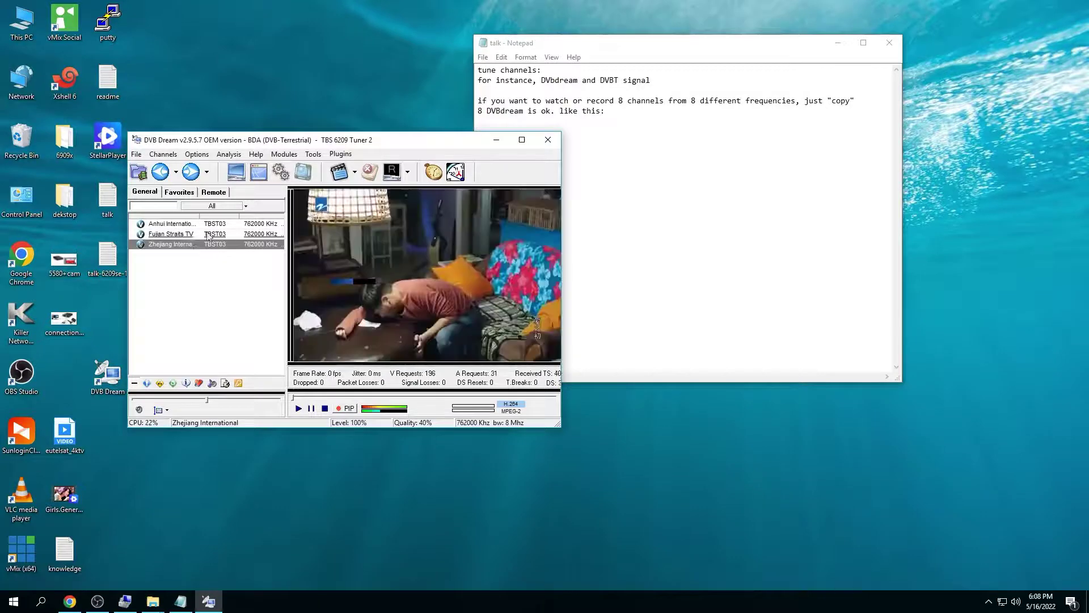
left_click(548, 140)
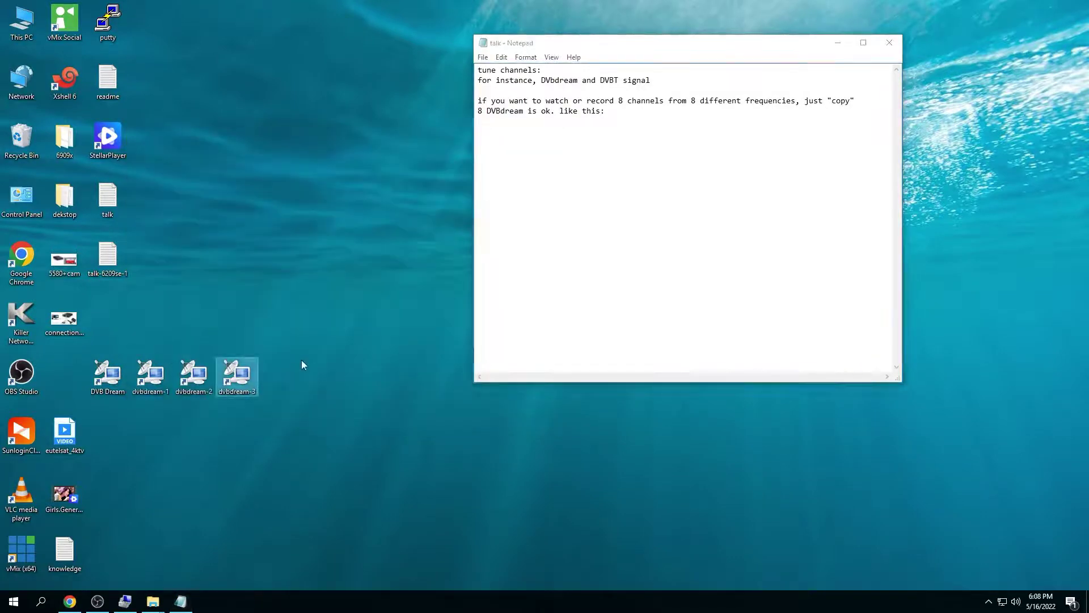
- Launch dvbdream-3 and start TBS 6209 Tuner 3 as its device
double_click(255, 374)
left_click(200, 154)
left_click(203, 155)
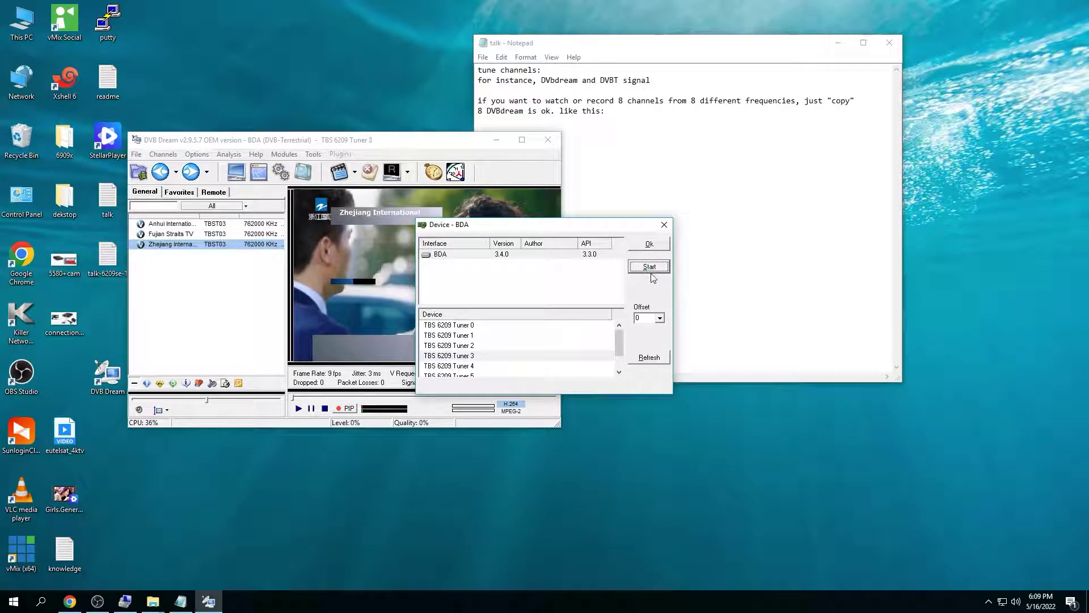
left_click(665, 226)
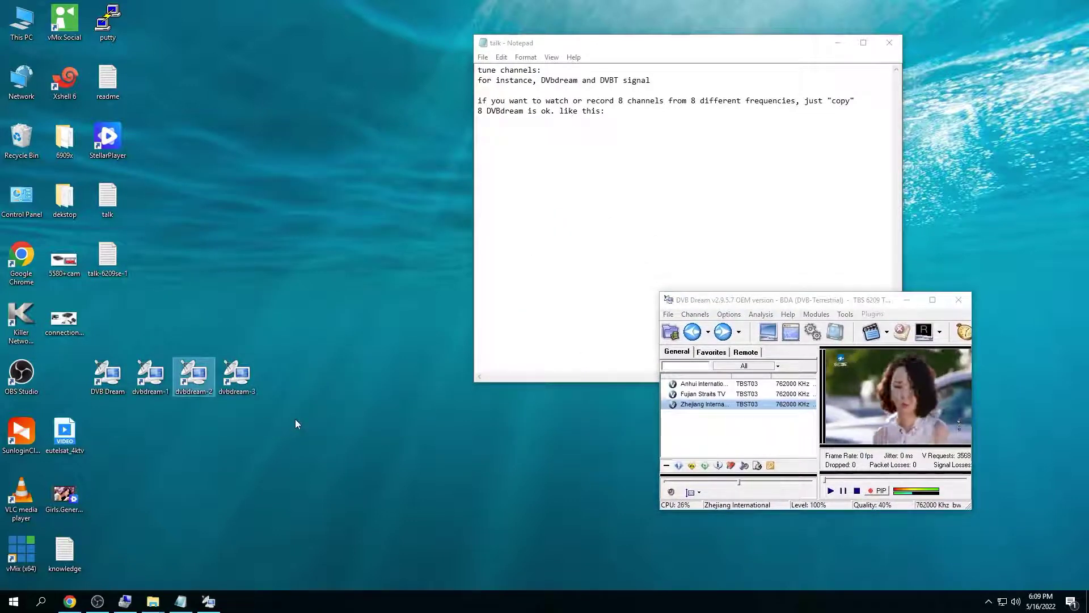
- Launch dvbdream-2 and play Anhui International, with its window widened above the similarly widened Tuner 3 window
key("Return")
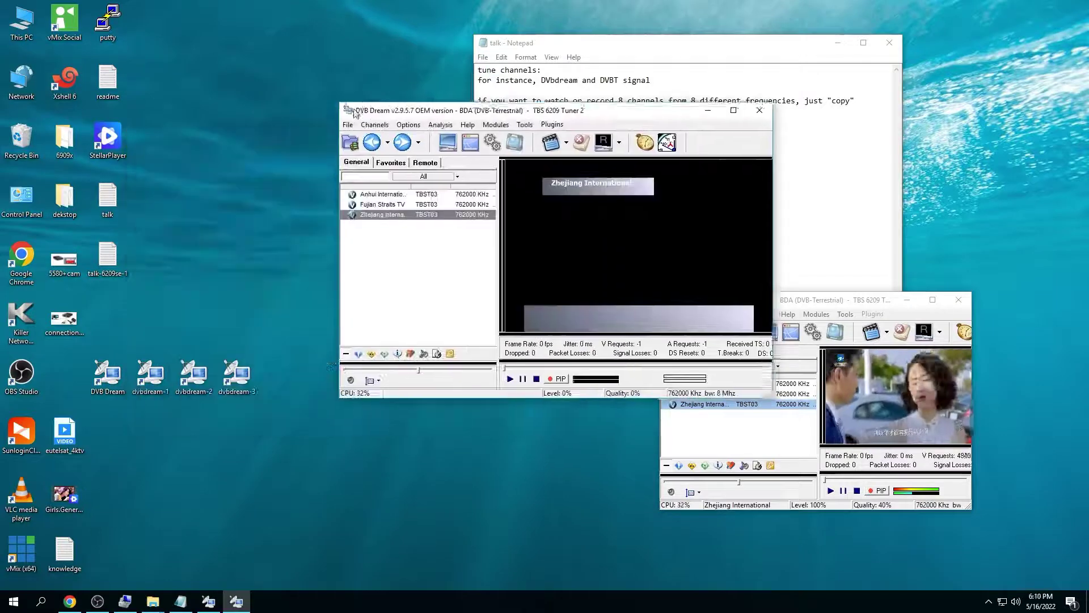
left_click_drag(862, 259, 980, 259)
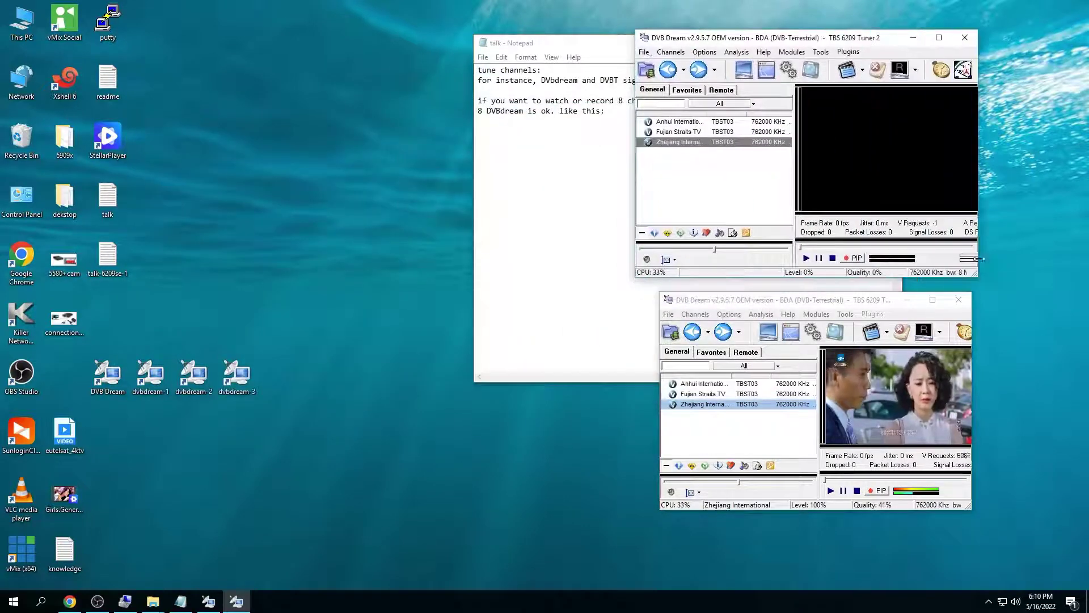
left_click_drag(973, 374, 1036, 374)
left_click_drag(978, 142, 1033, 142)
double_click(770, 122)
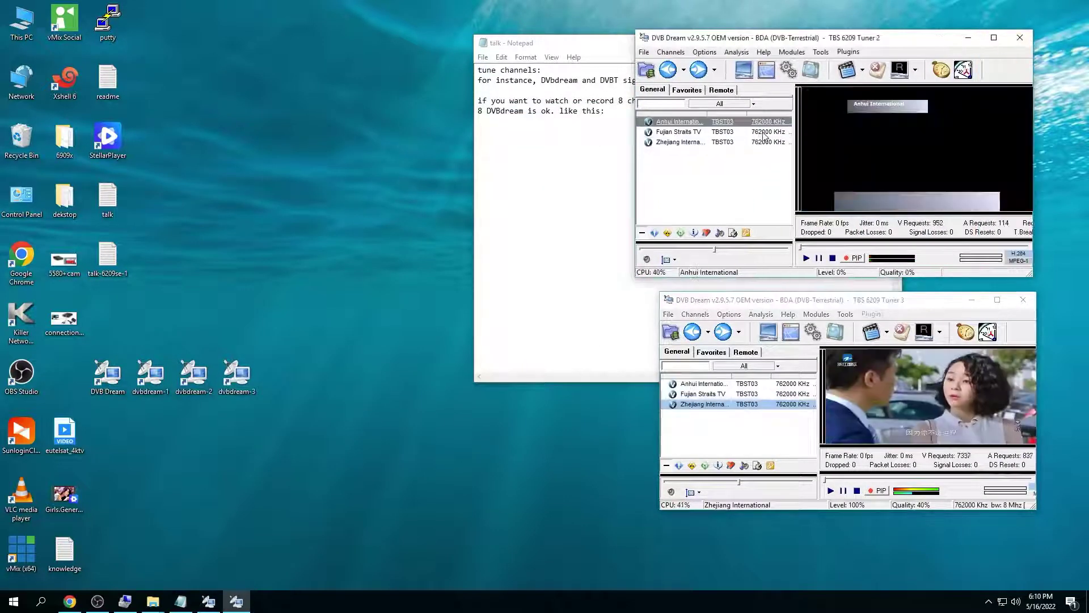
left_click(896, 293)
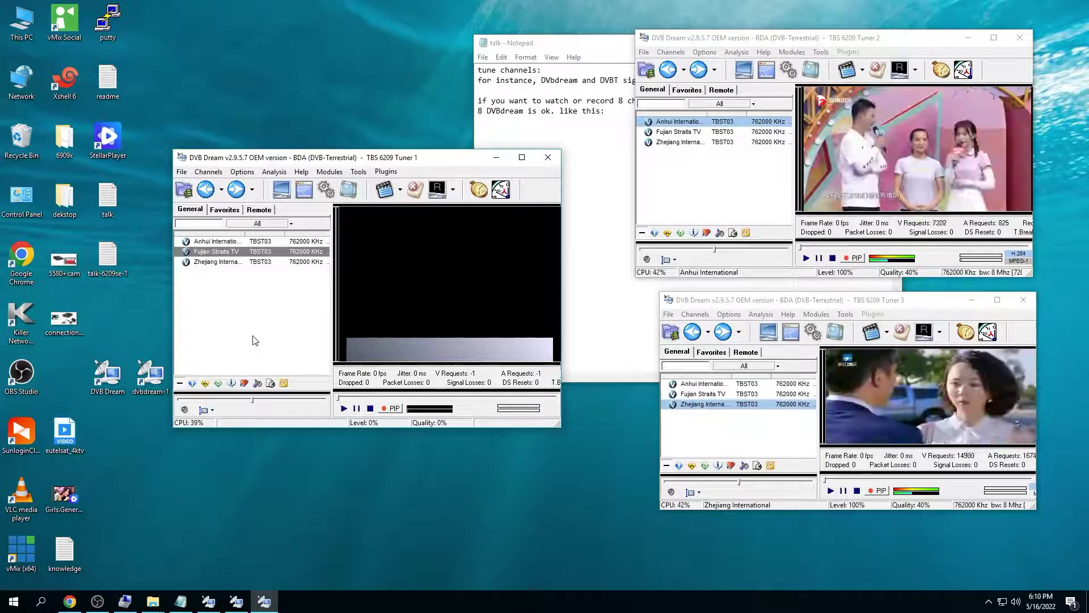
- Move the Tuner 1 window up level with the Tuner 2 window and launch the original DVB Dream
left_click_drag(294, 159, 275, 29)
left_click(108, 375)
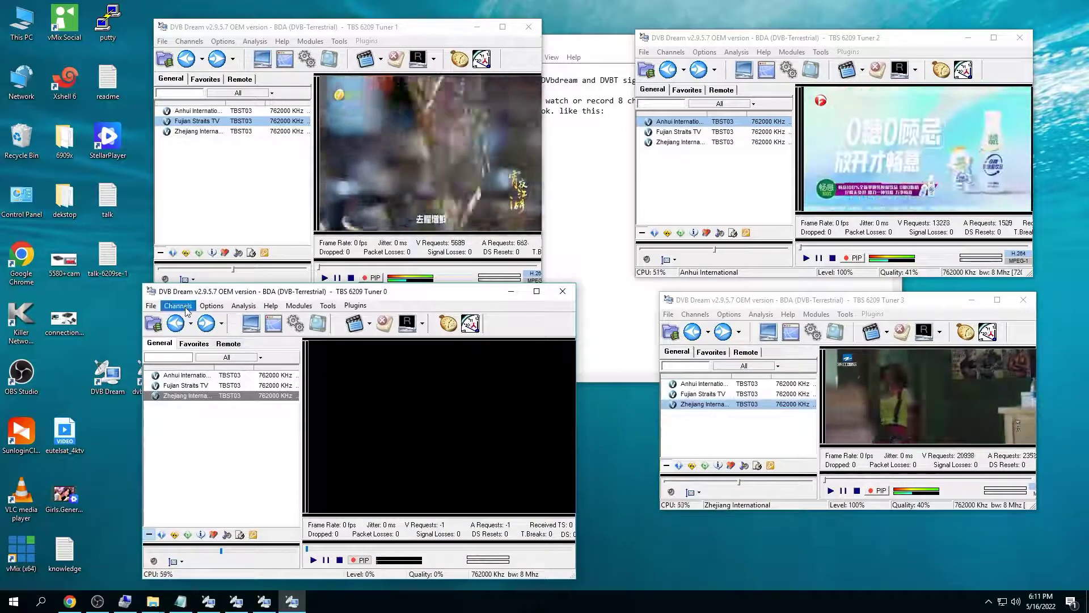
- Run a manual channel scan in the Tuner 0 window at frequency 712000 kHz with 8 MHz bandwidth
left_click(186, 310)
left_click(199, 331)
left_click(436, 256)
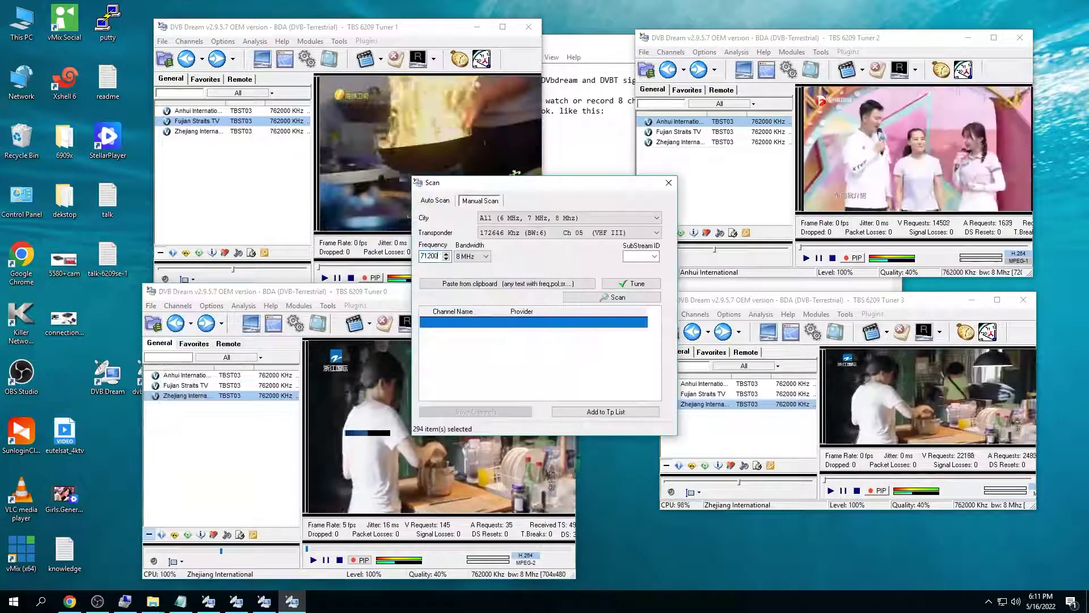
left_click(636, 299)
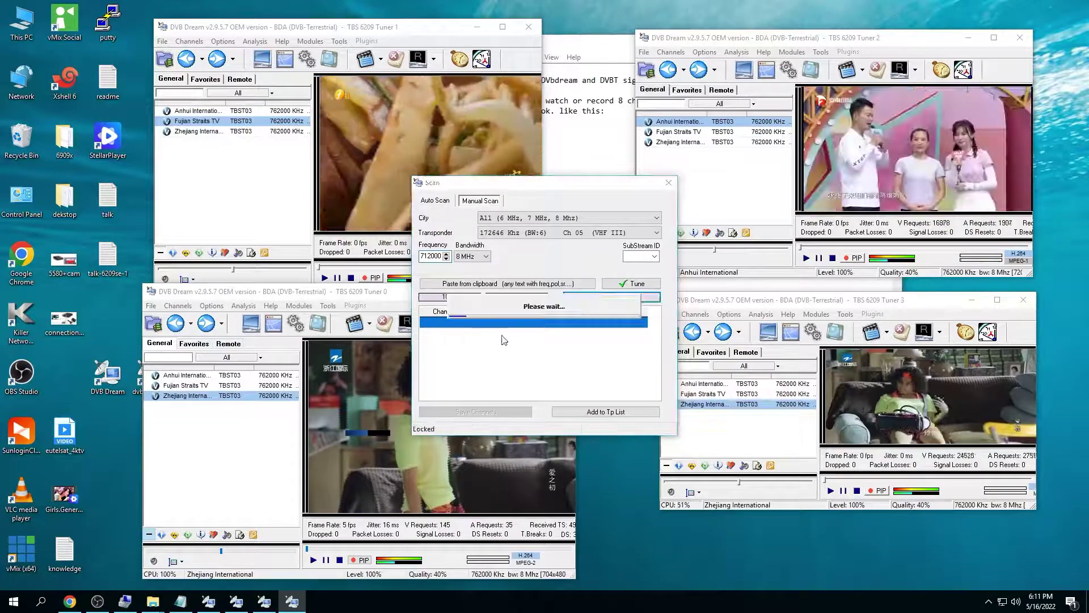
left_click(669, 185)
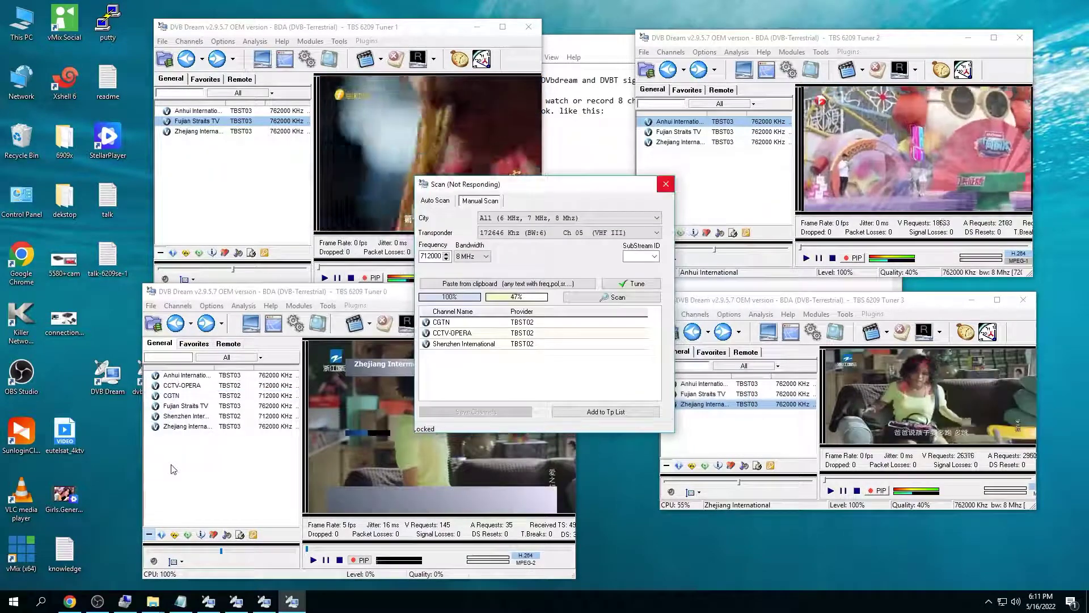
- Play the CGTN channel in the Tuner 0 window and bring the talk notes to the front
double_click(174, 395)
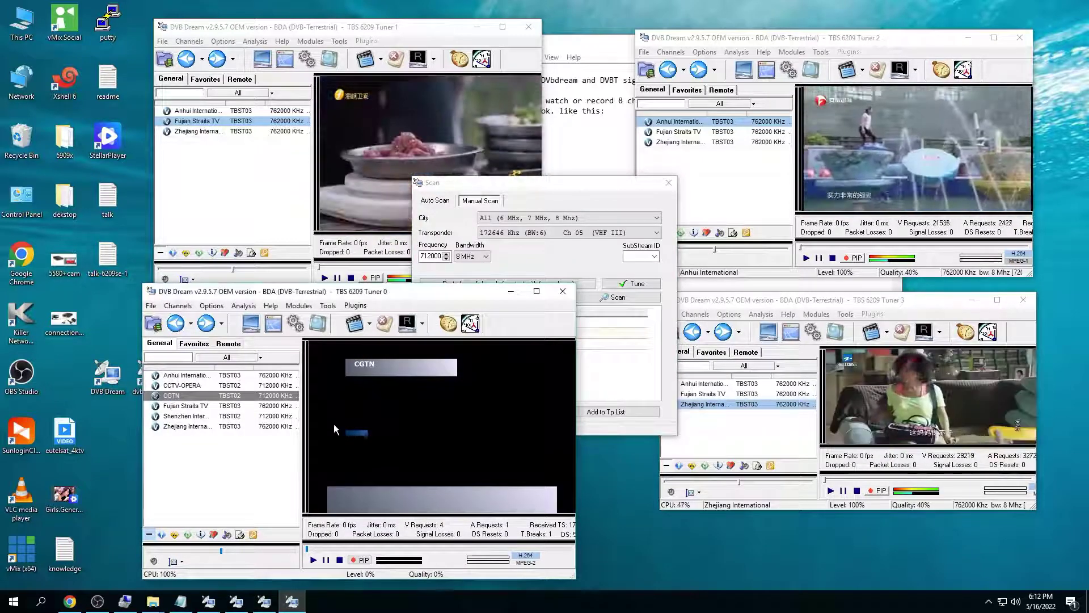
left_click(610, 132)
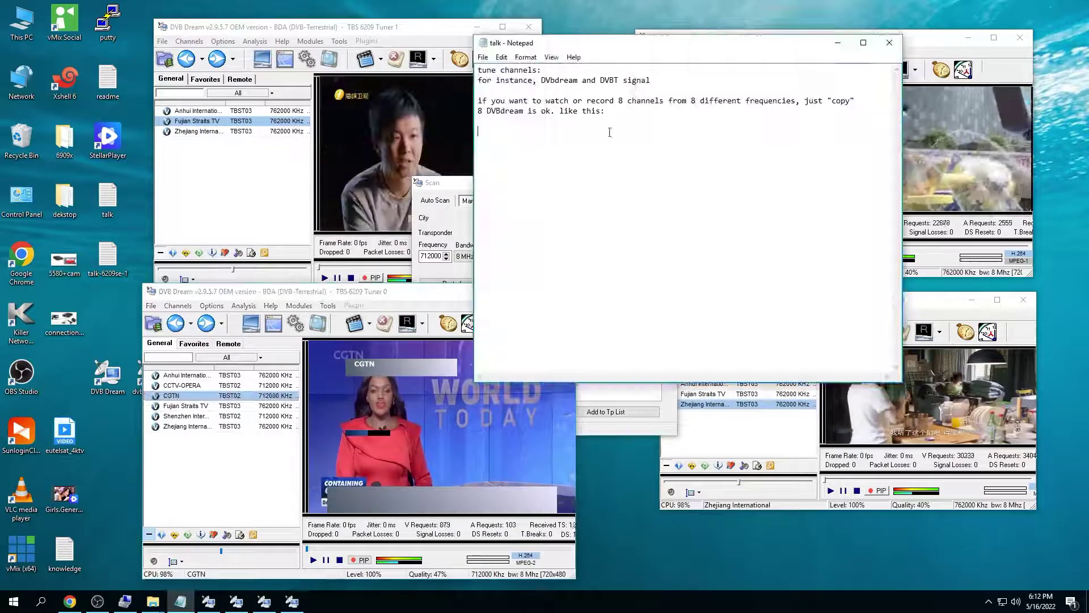
- Add the line "and F4 is to record" to the talk notes
key("Return")
type("and F4 is to")
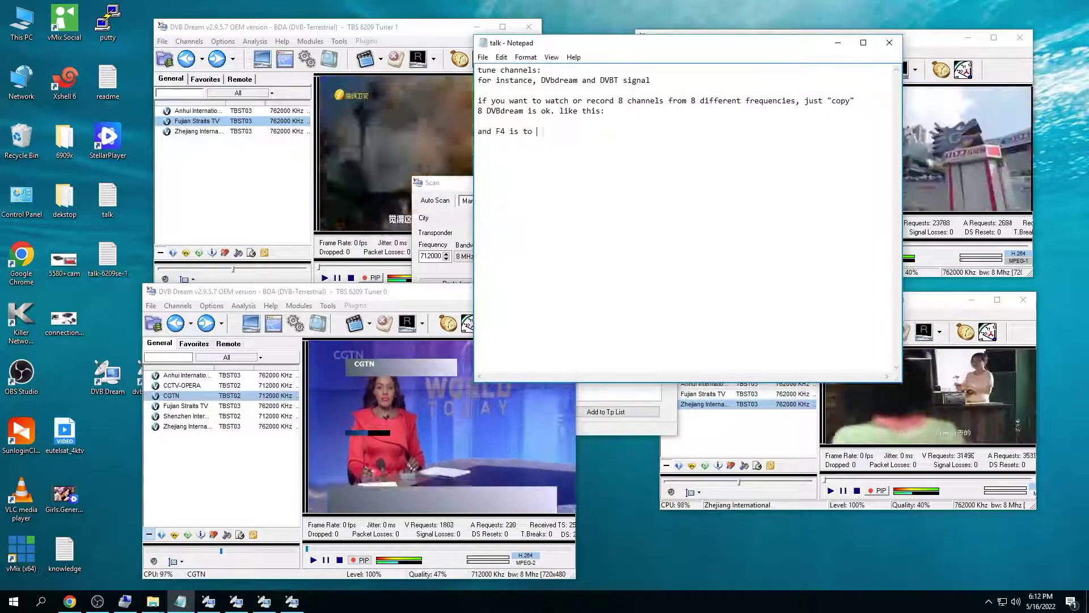
type(" record")
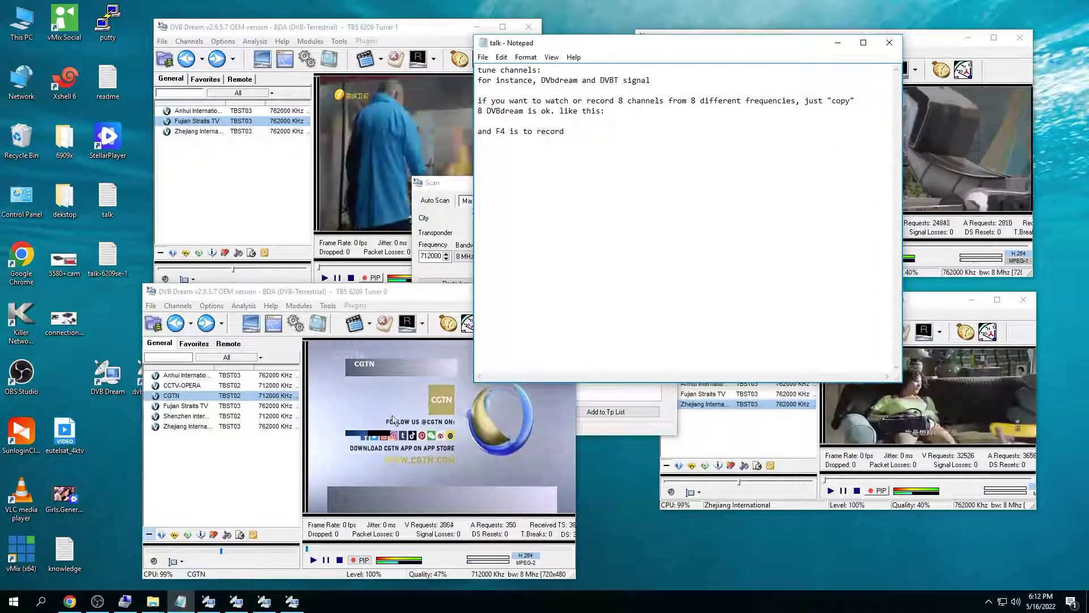
- Start recording the CGTN channel in the Tuner 0 window
left_click(177, 307)
left_click(517, 355)
key("F4")
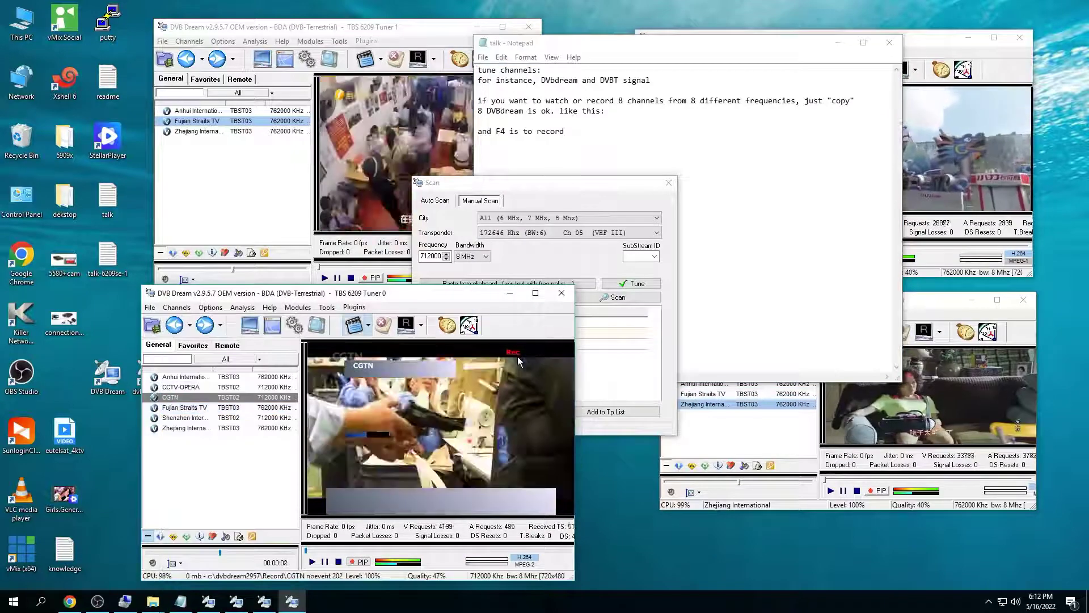
- Shift the Tuner 0 window away from the notes and extend the F4 line with ", click F4 againa dn record will be killed."
left_click(625, 133)
left_click_drag(430, 295, 350, 288)
left_click(611, 167)
type(", click ")
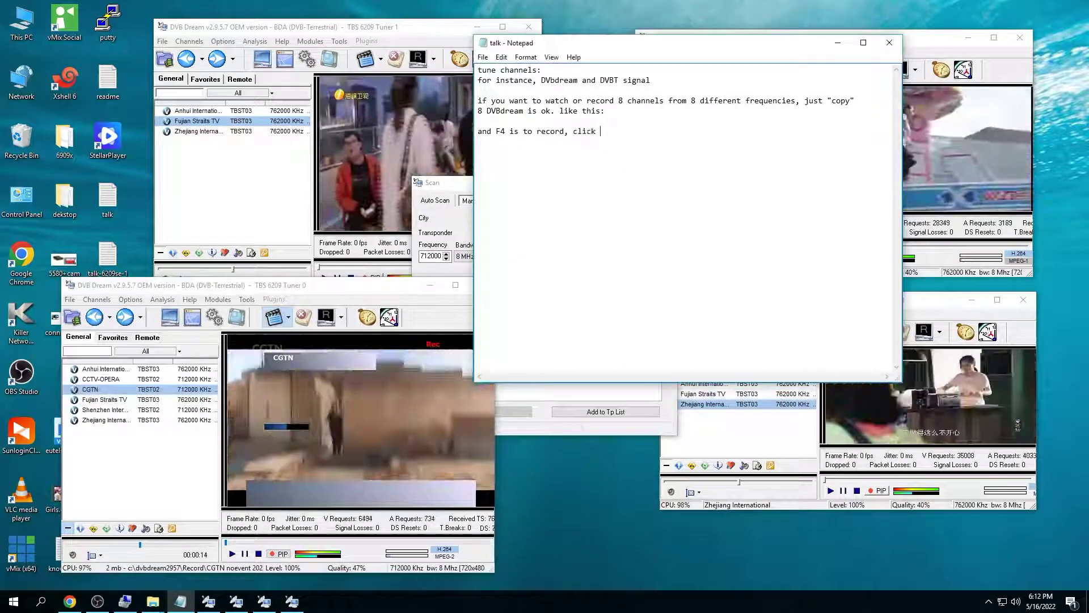
type("F4 ")
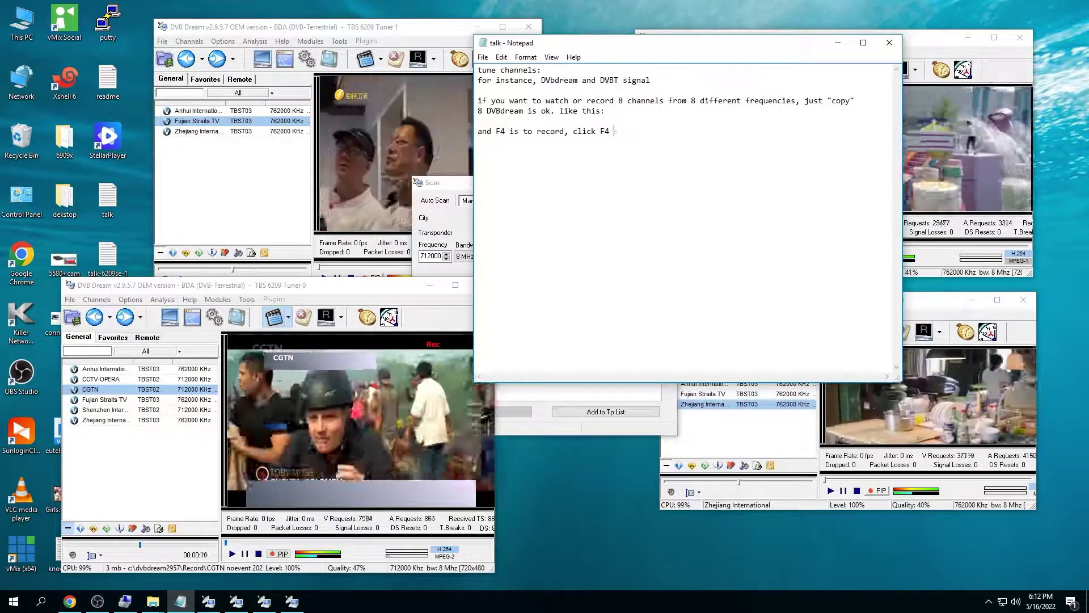
type("againa dn record will be ")
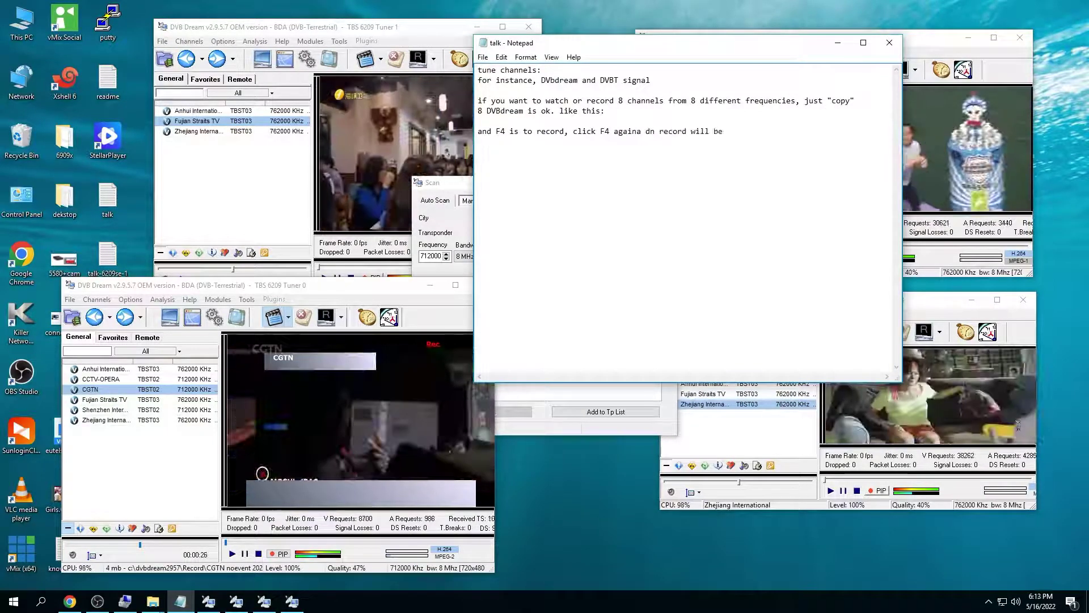
type("killed.")
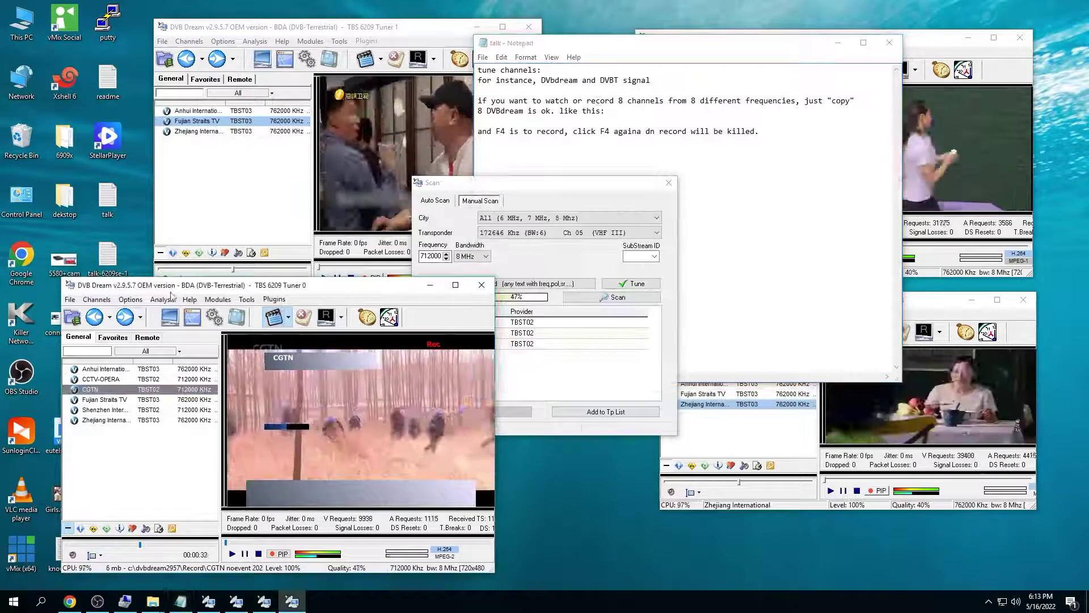
left_click(96, 299)
left_click(143, 423)
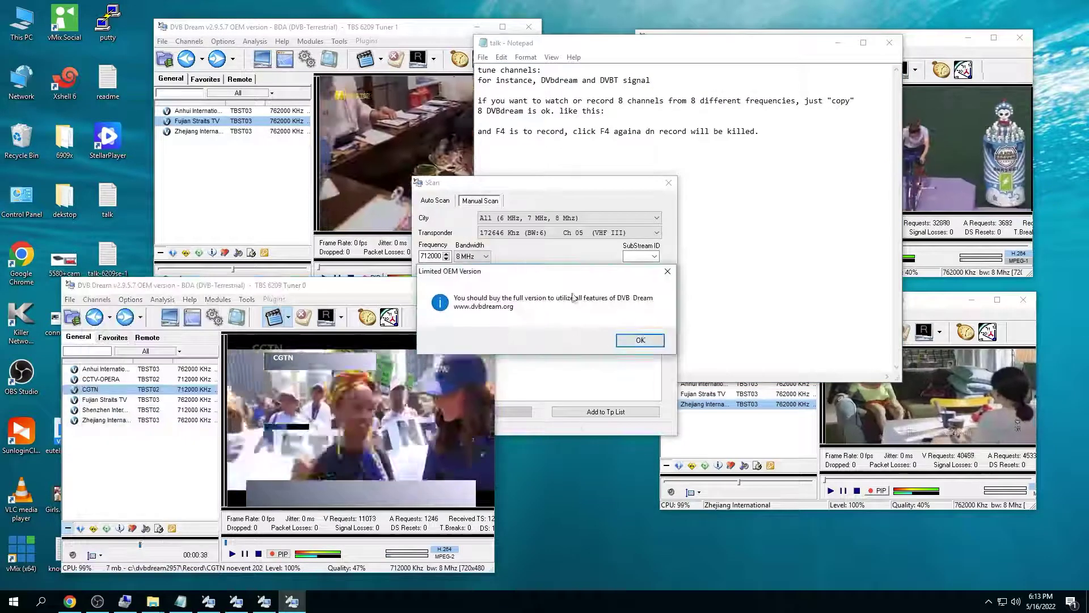
left_click(639, 340)
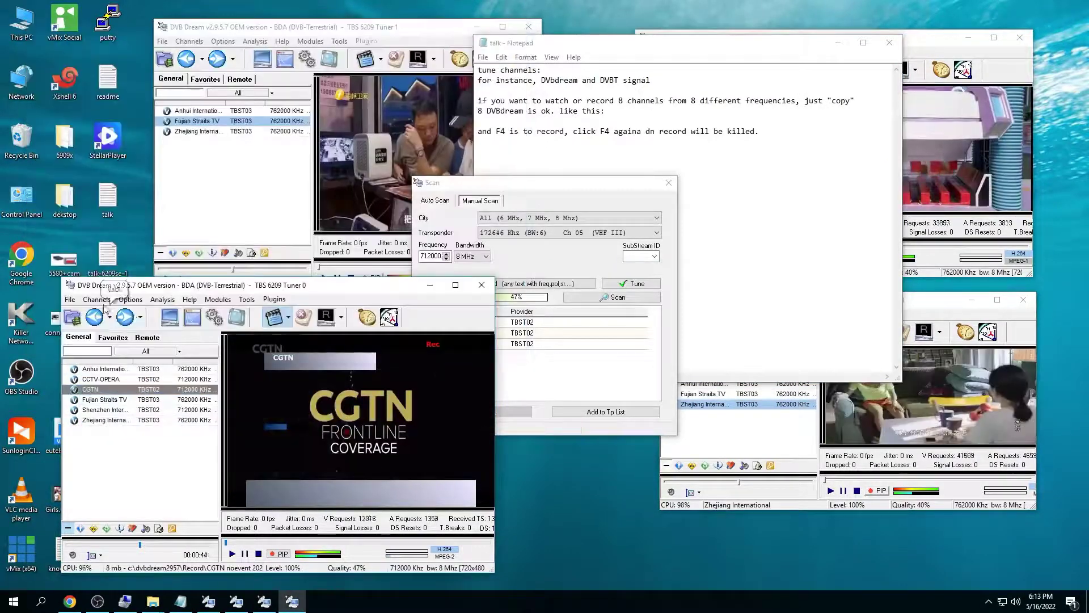
- Stop the CGTN recording in the Tuner 0 window
left_click(97, 299)
left_click(139, 403)
- Add the line "file will be sotred in a same directory as DVbdream install." to the talk notes
left_click(779, 136)
key("Return")
key("Return")
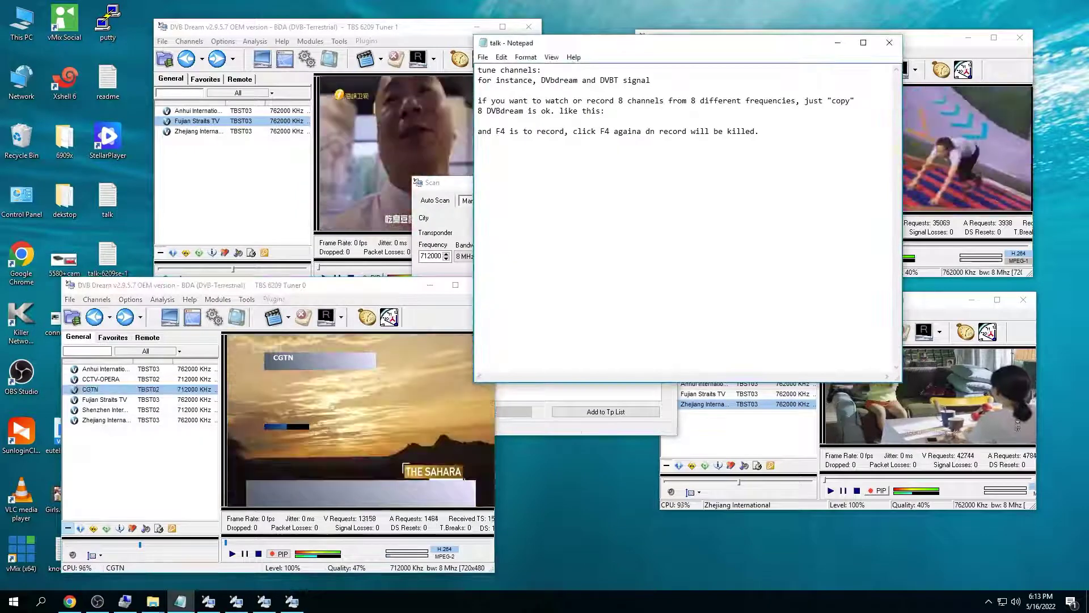
type("file will be sotred in")
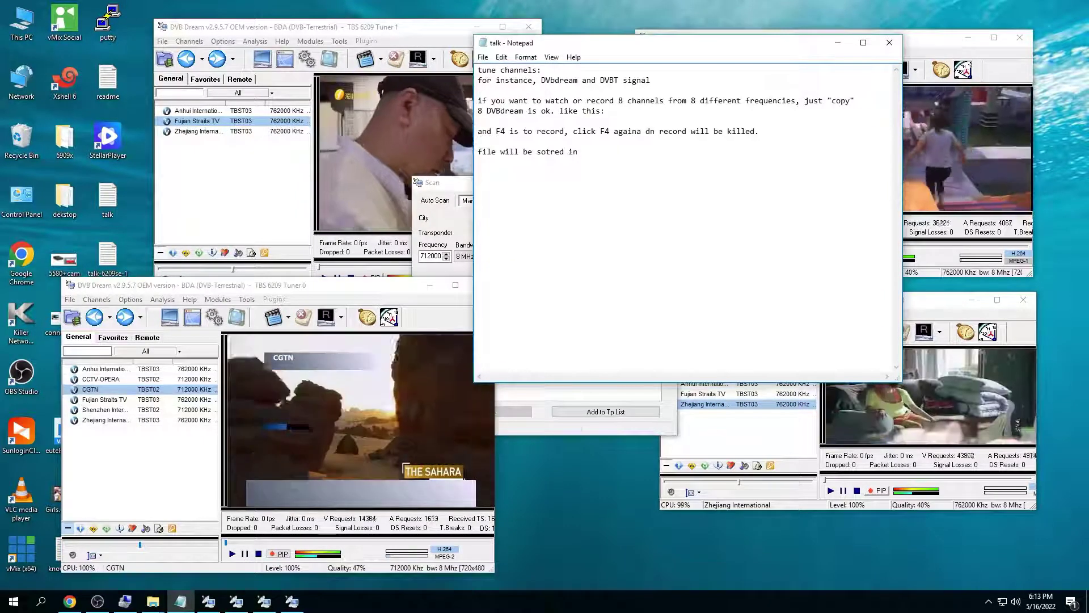
type(" a same directory")
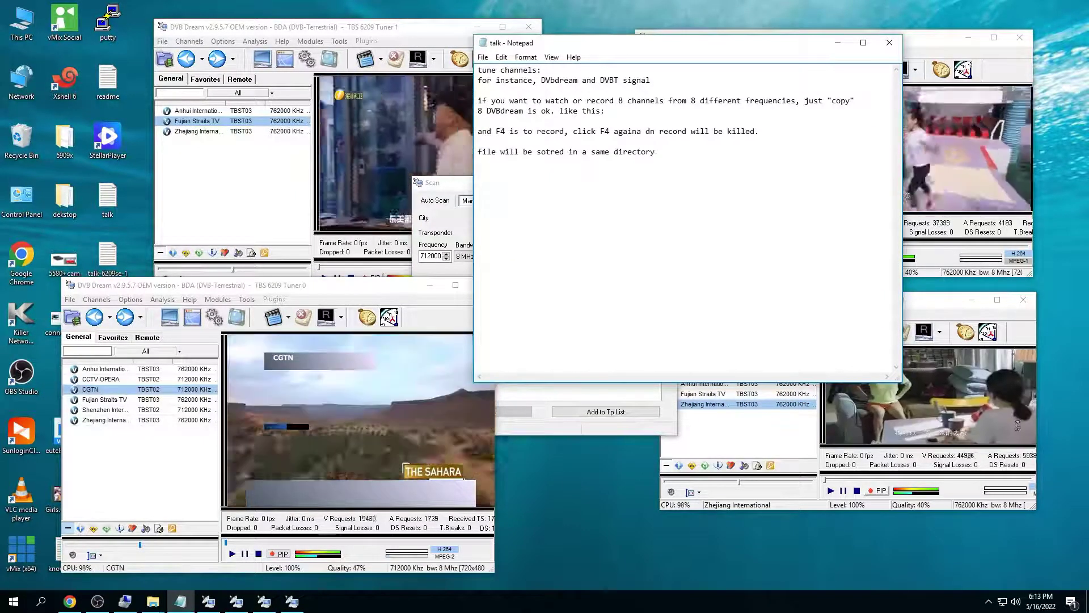
type(" as DVbdream install.")
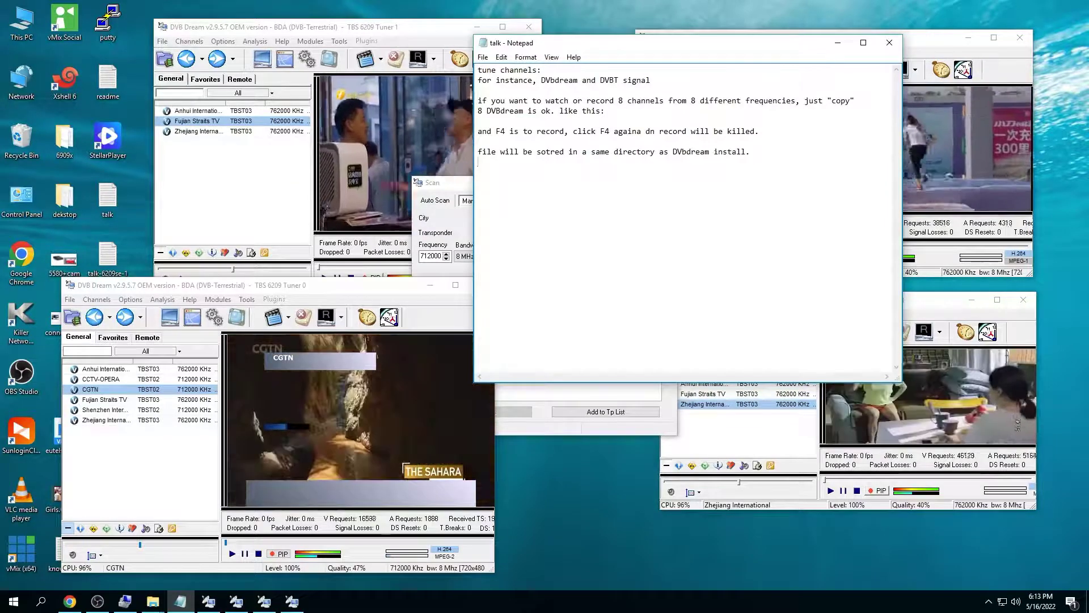
- Move the Tuner 0 window off the DVB Dream shortcut and open the Record folder in the shortcut's dvbdream2957 install location
left_click(288, 398)
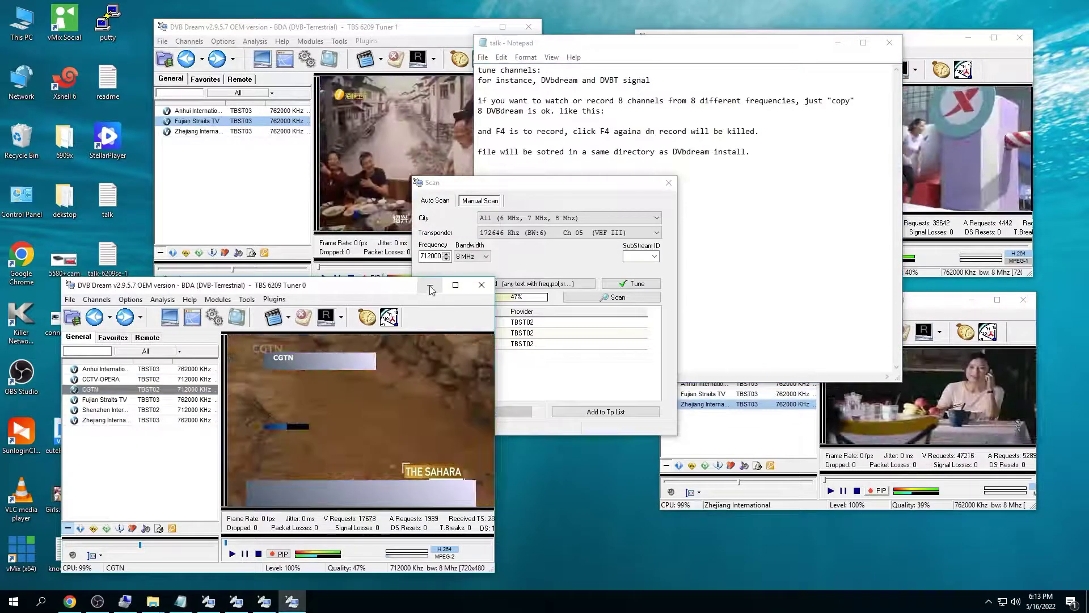
left_click_drag(170, 285, 370, 269)
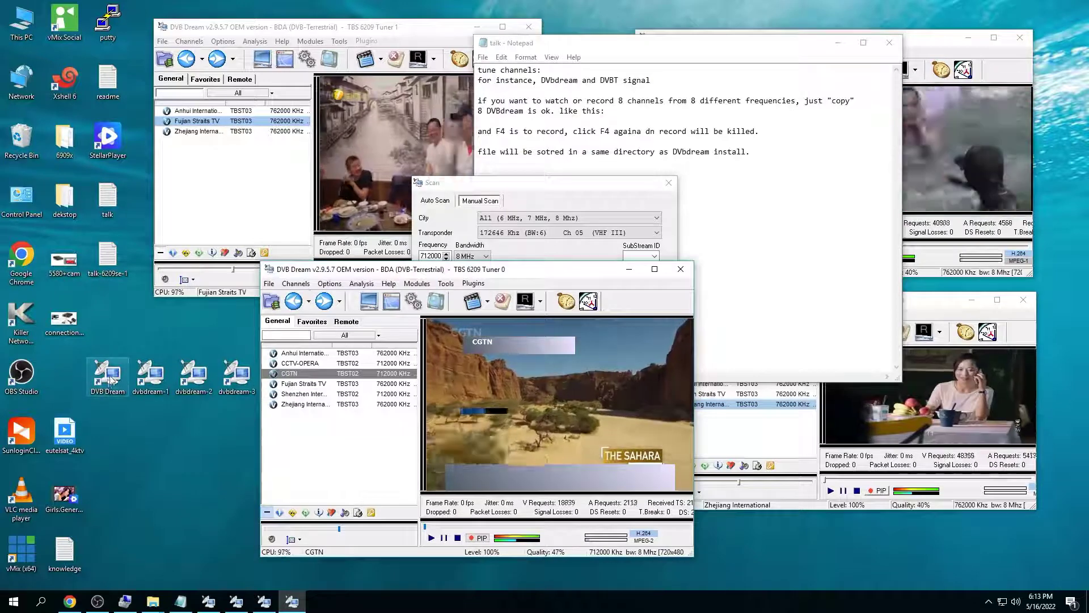
right_click(108, 377)
left_click(153, 66)
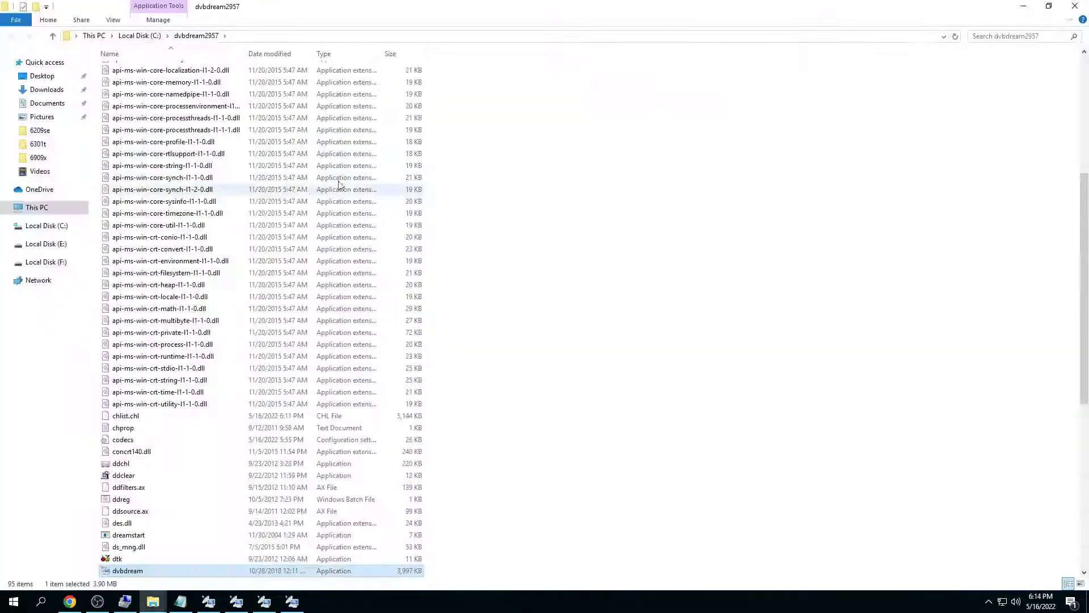
left_click_drag(1085, 343, 1084, 227)
double_click(130, 165)
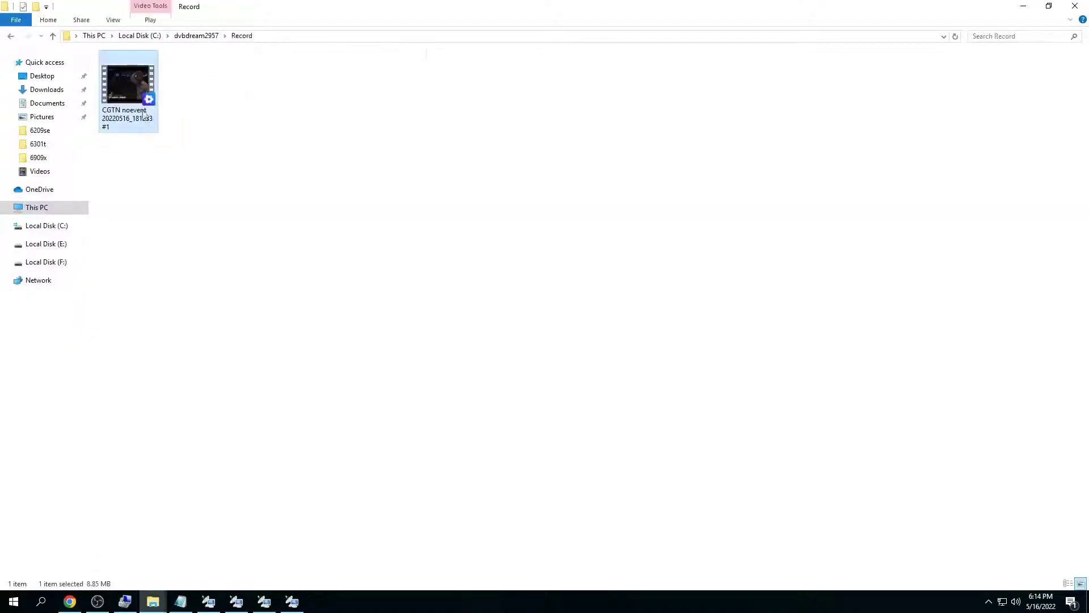
right_click(134, 100)
left_click(429, 179)
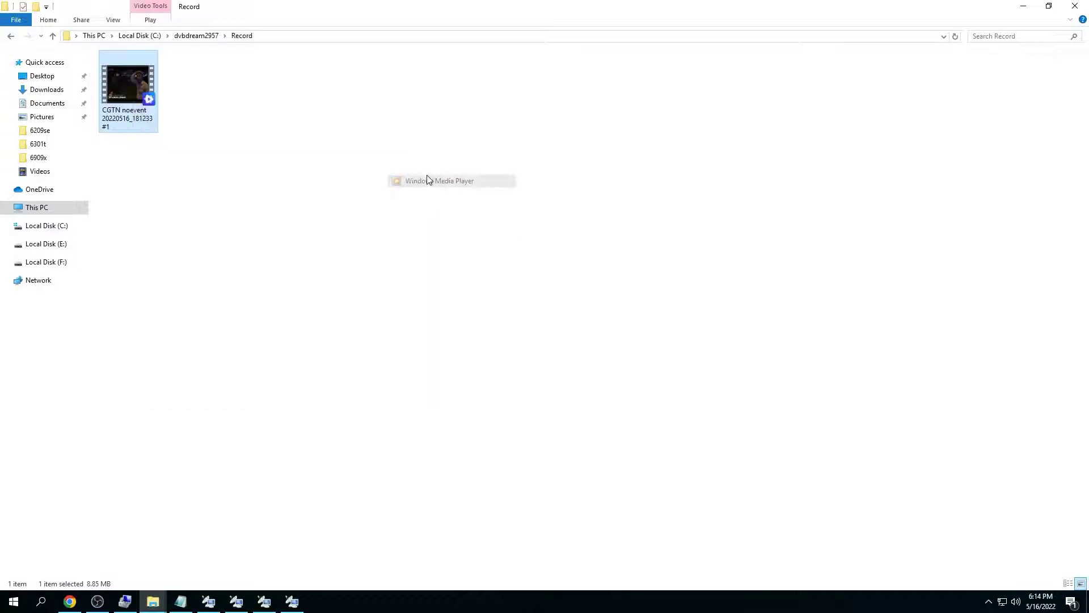
left_click(703, 178)
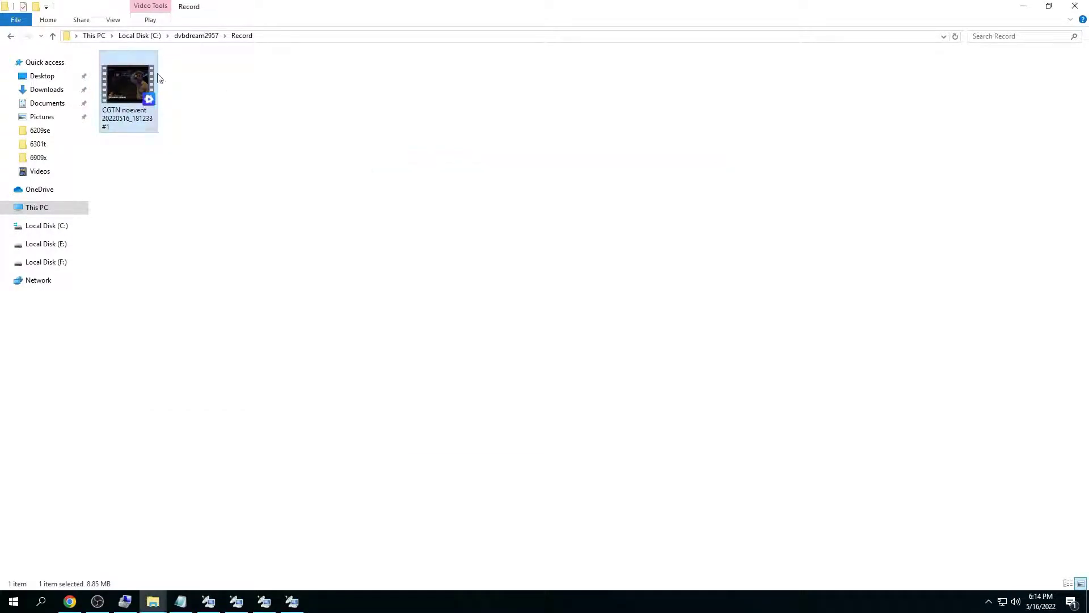
- Play the recorded CGTN file in VLC media player, then close the player and minimize the Record folder
right_click(121, 79)
mouse_move(239, 148)
left_click(406, 161)
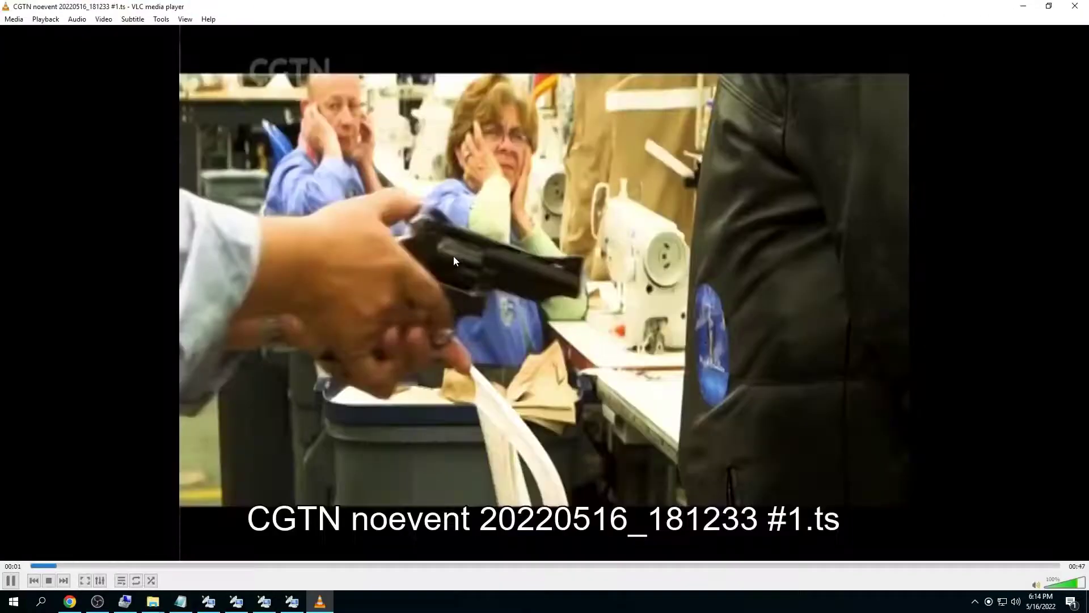
key("alt+F4")
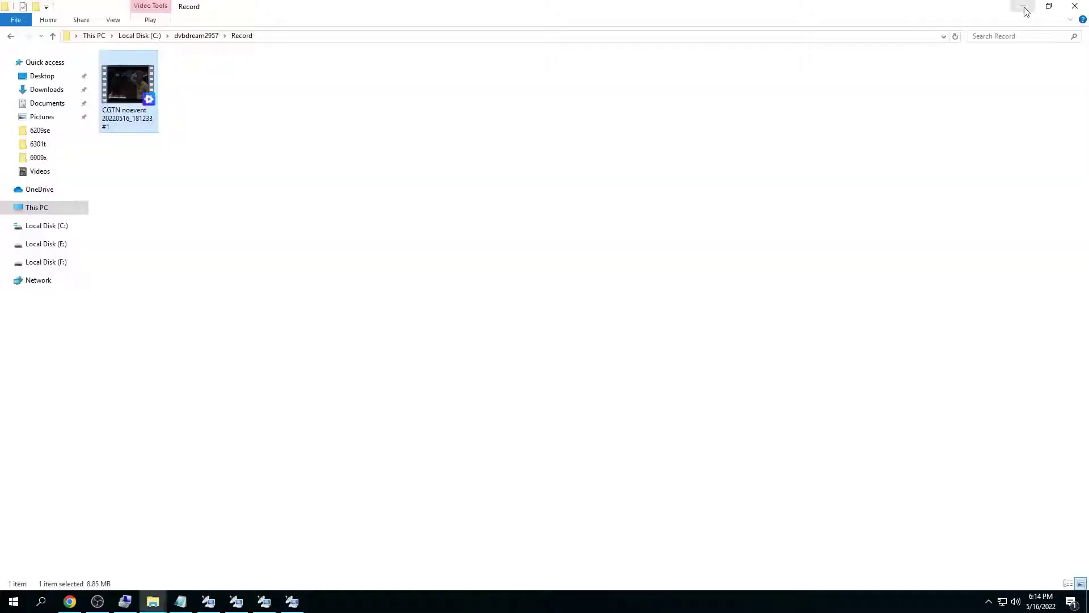
left_click(1023, 7)
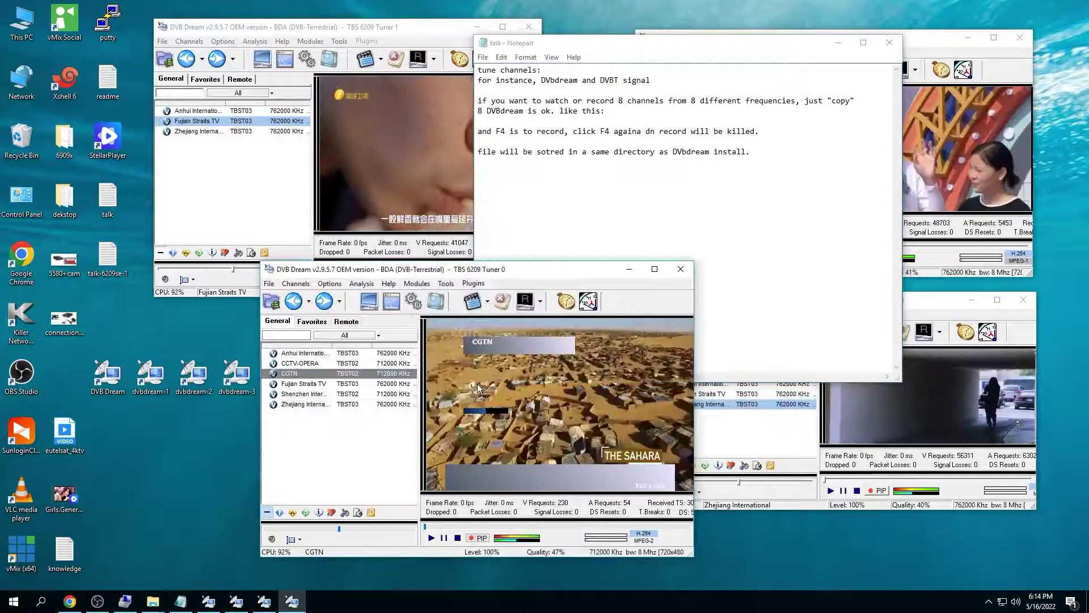
- Move the Tuner 0 window aside and add the note "if you'll go to set the mode, please turn all Dvb softwares off."
left_click_drag(610, 269, 459, 285)
left_click(554, 190)
type("if you'll")
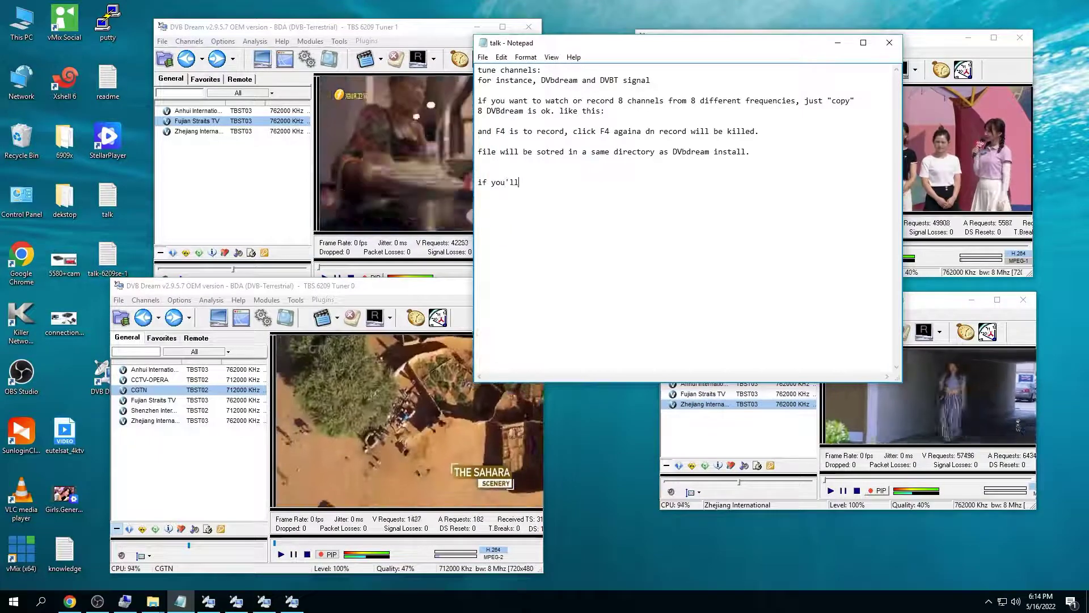
type(" go to set the mode, please")
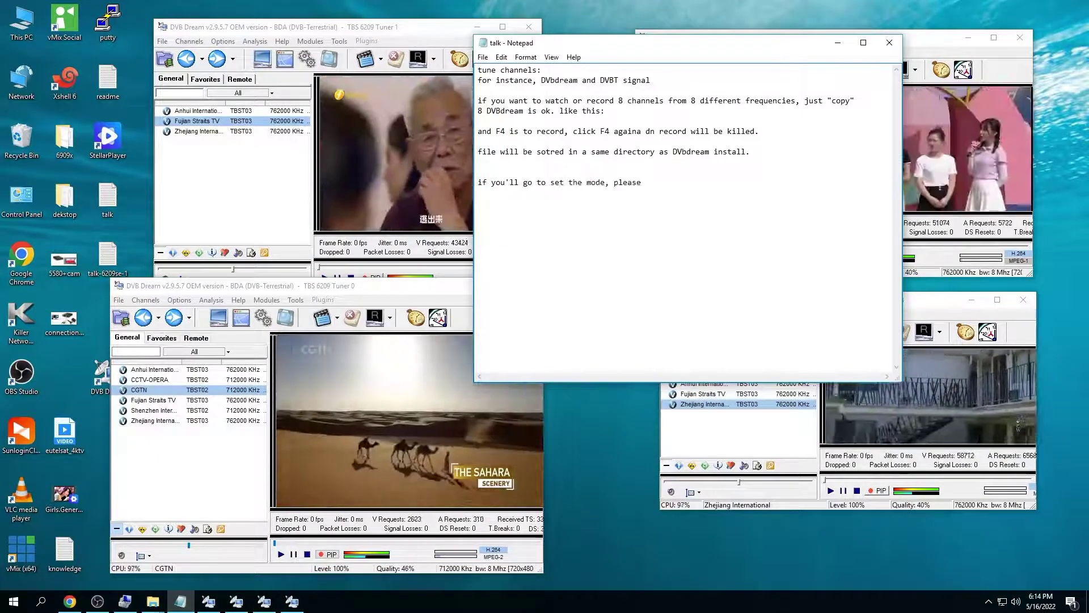
type(" turn all Dvb")
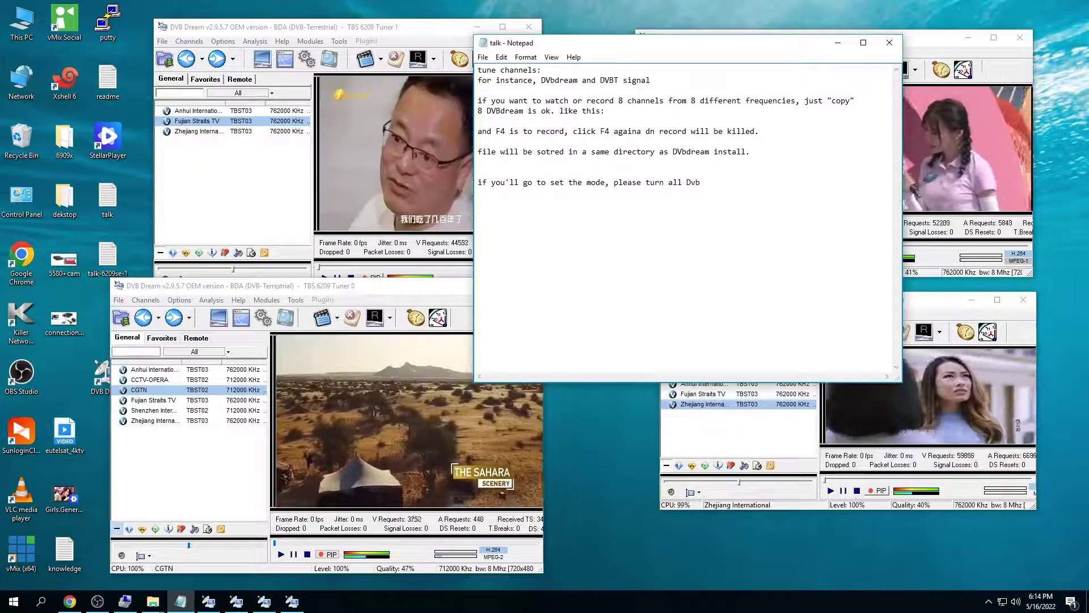
type(" softwares o")
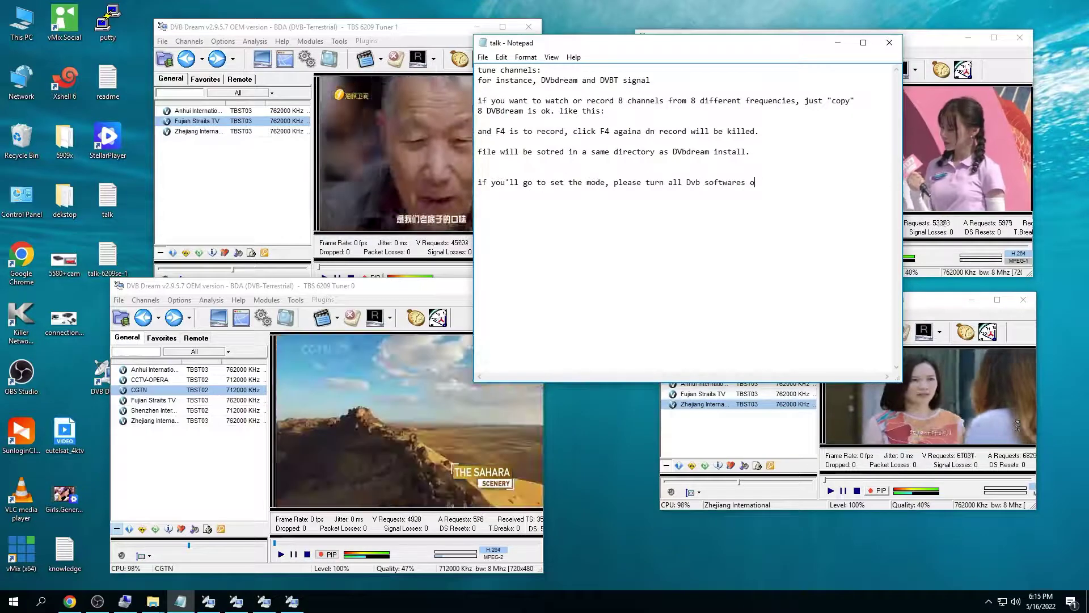
type("ff.")
- Close all four DVB Dream windows and add the note "for instance, i'll set the mode to DVBC."
left_click(534, 286)
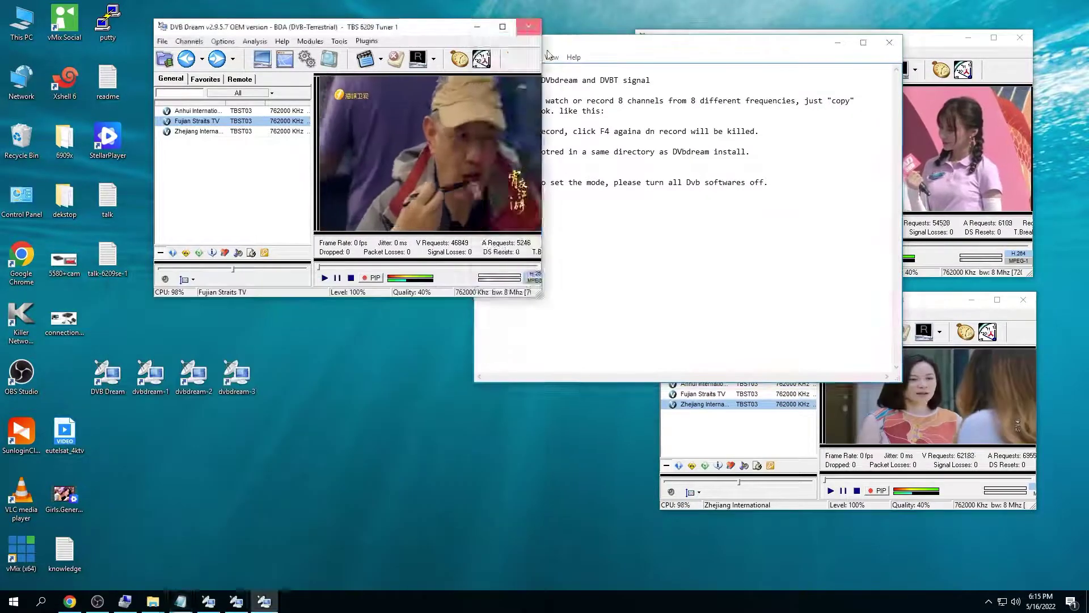
left_click(1021, 38)
left_click(1024, 300)
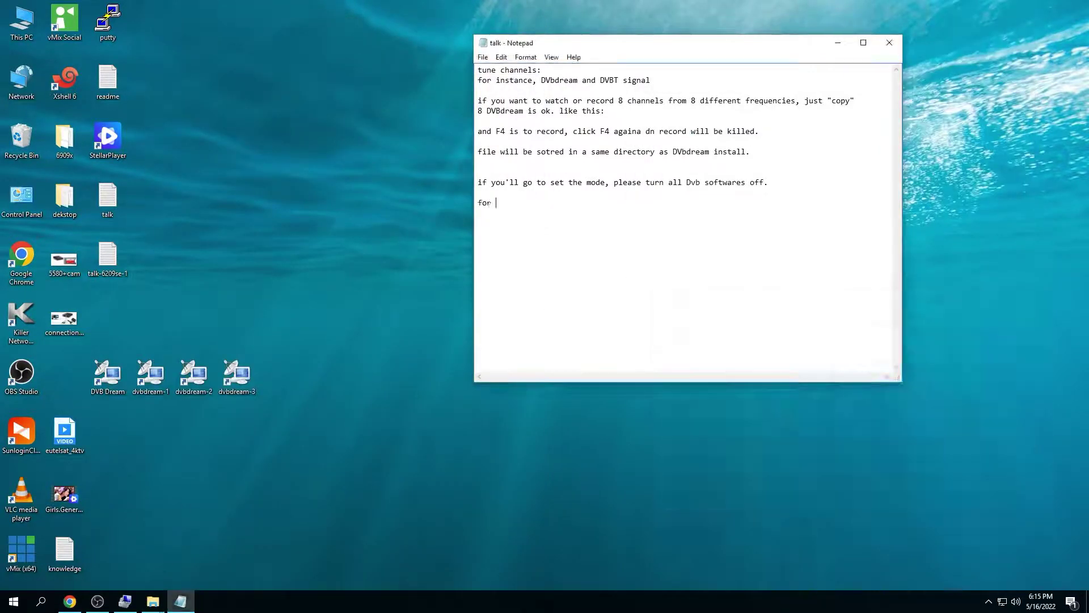
type("i'll set the mode to DVBC.")
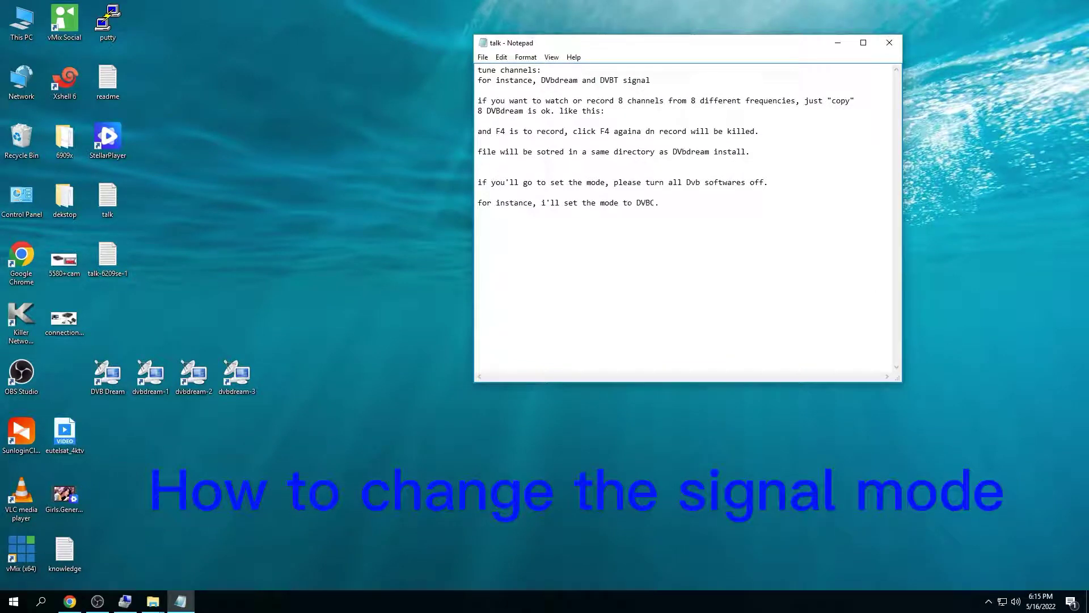
- Launch TBS6209ChangeModeTool from the TBS6209SE folder on Local Disk (E:), write the DVB-C tuner mode and read the current mode back
mouse_move(153, 600)
left_click(182, 550)
left_click(46, 244)
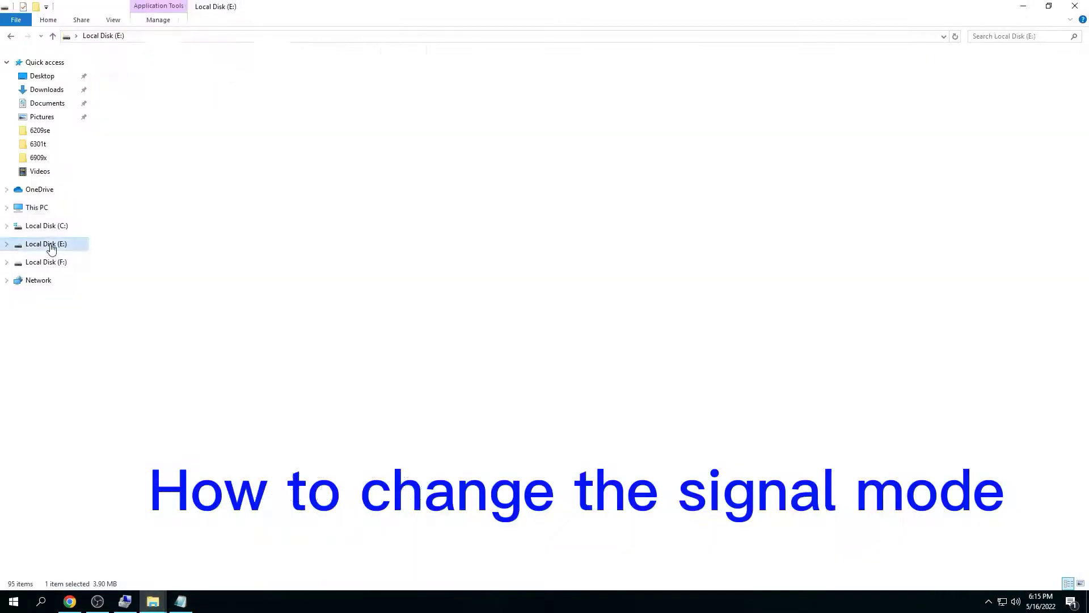
double_click(146, 95)
double_click(150, 82)
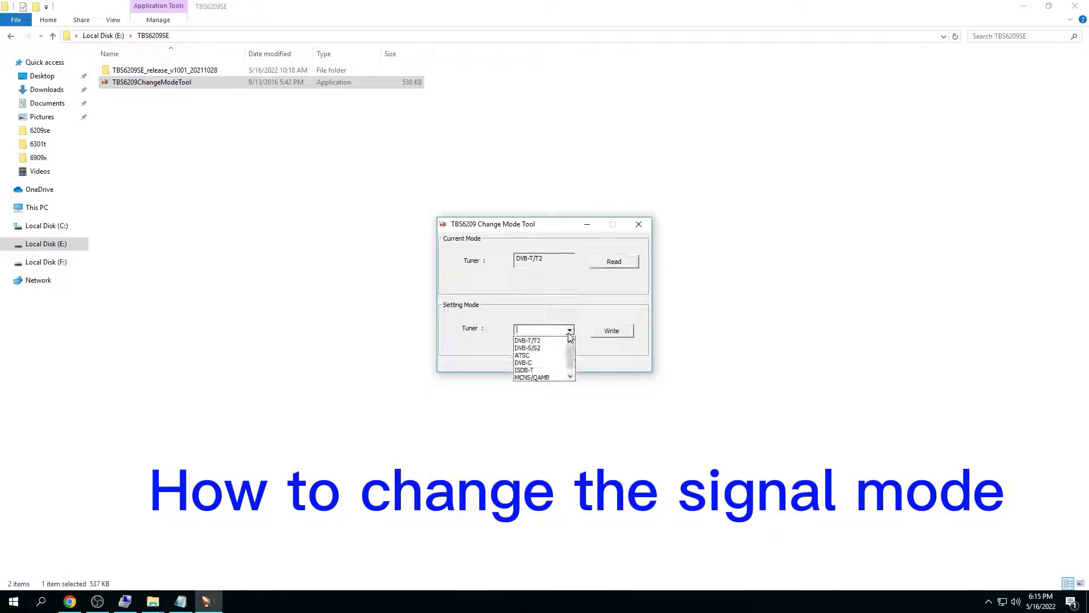
left_click(618, 331)
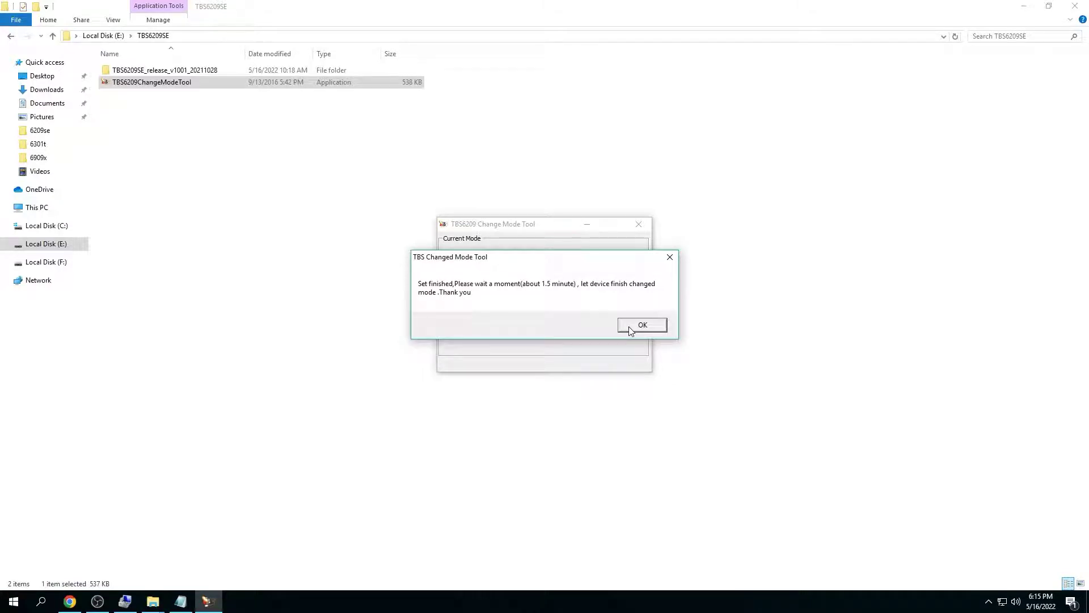
left_click(630, 328)
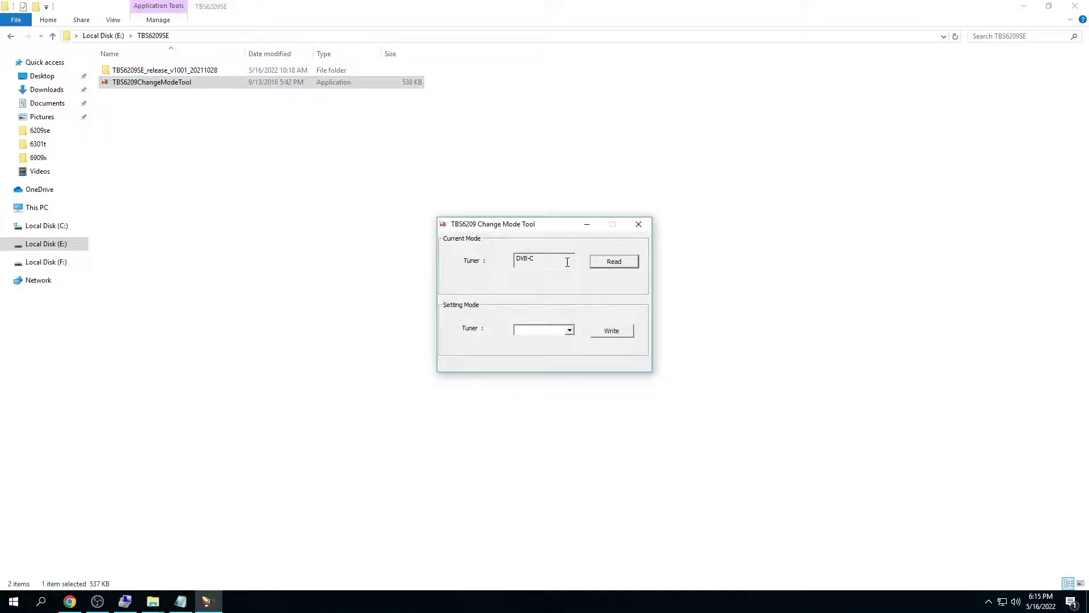
- Minimize the TBS6209SE folder, move the Change Mode Tool clear of the notes and close it
left_click(1024, 5)
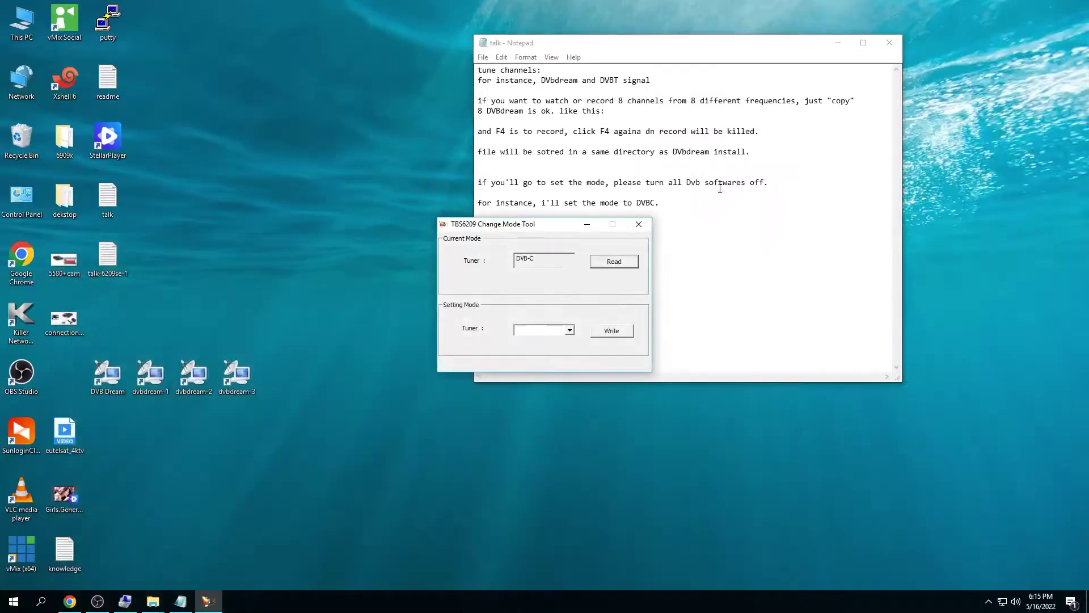
left_click_drag(554, 227, 366, 271)
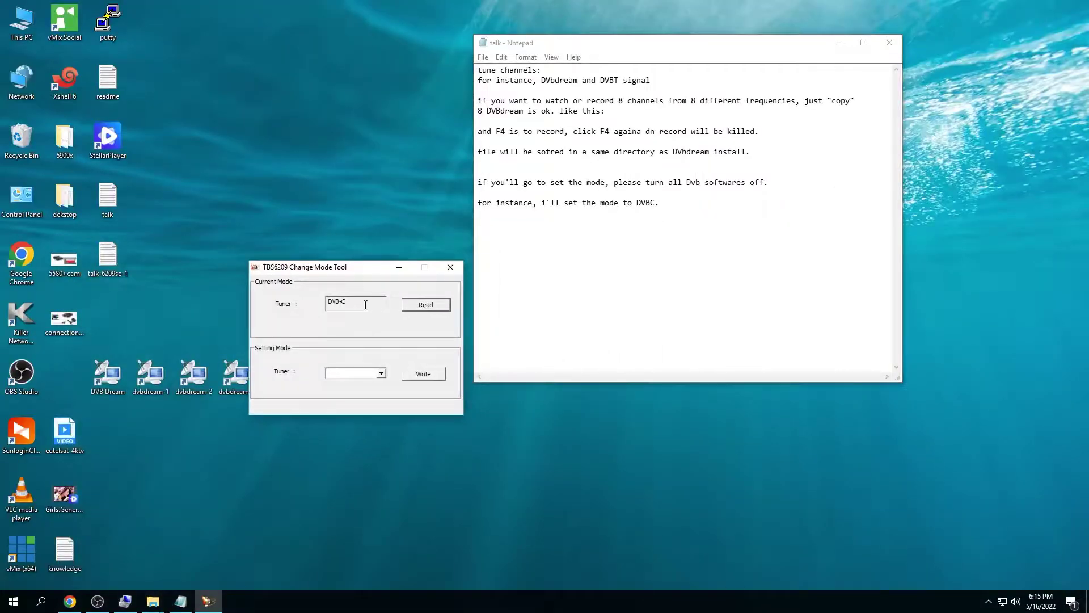
left_click(454, 267)
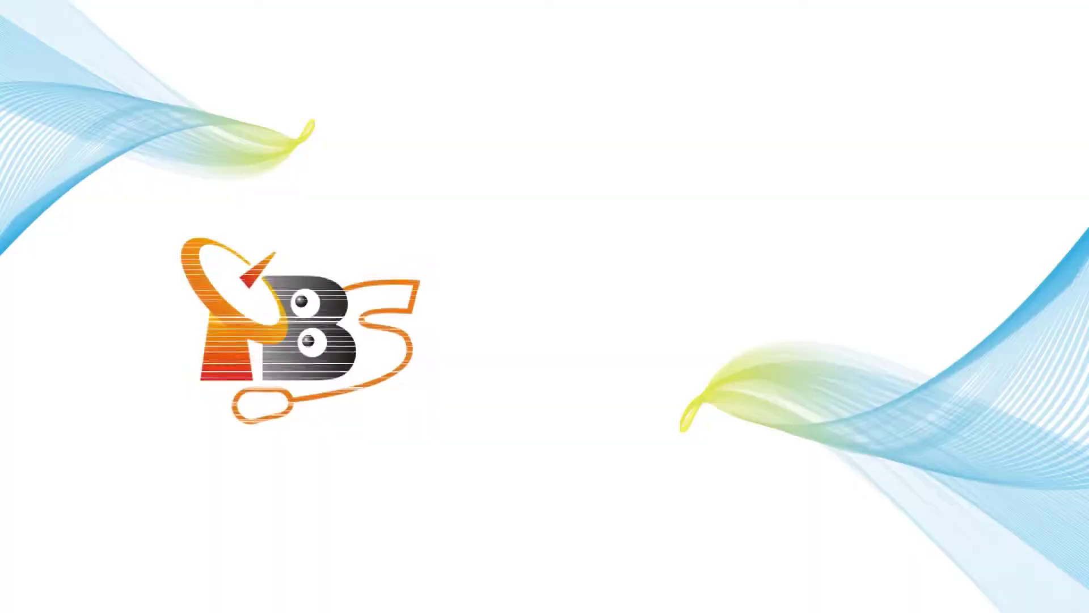